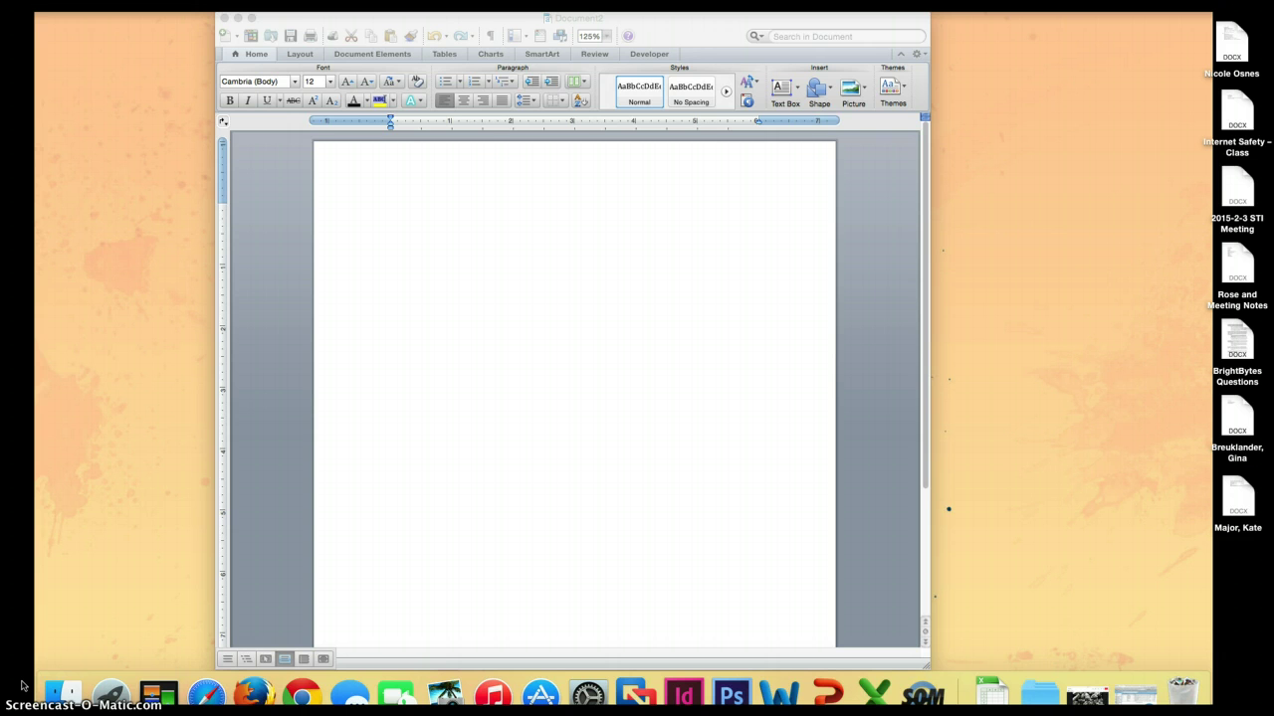
{"action": "left_click", "coordinate": [20, 684]}
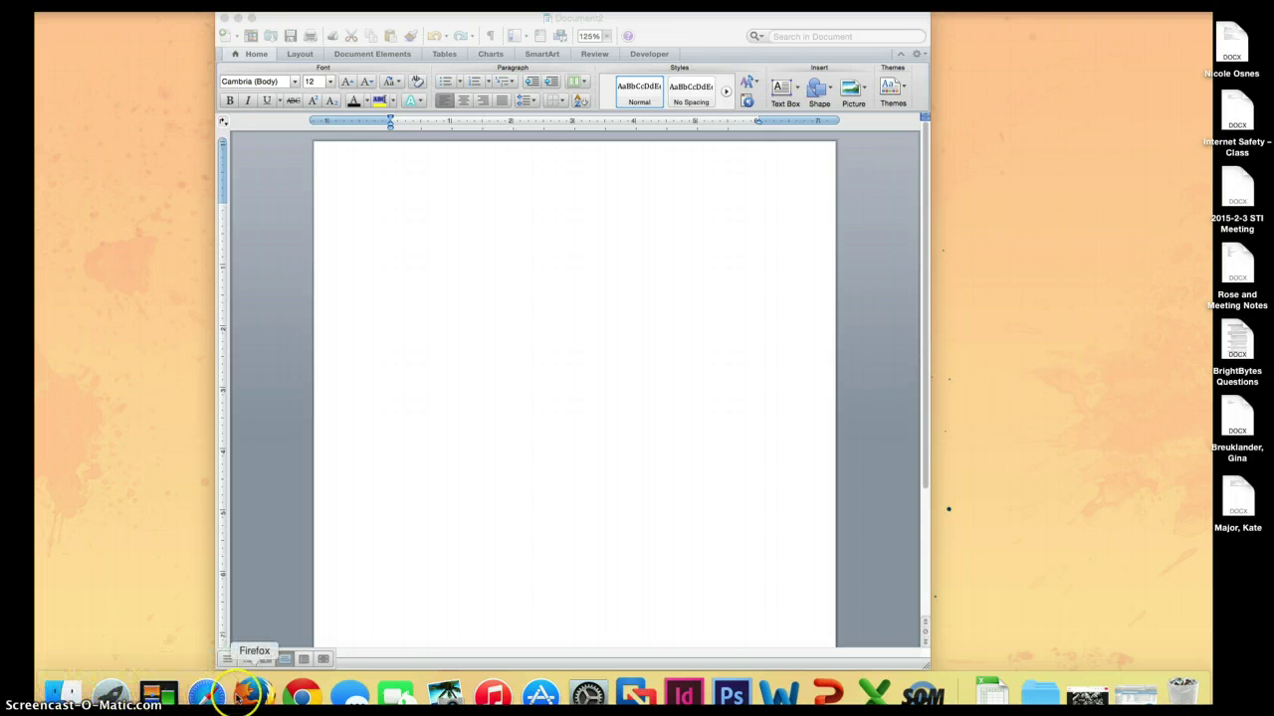
{"action": "left_click", "coordinate": [253, 694]}
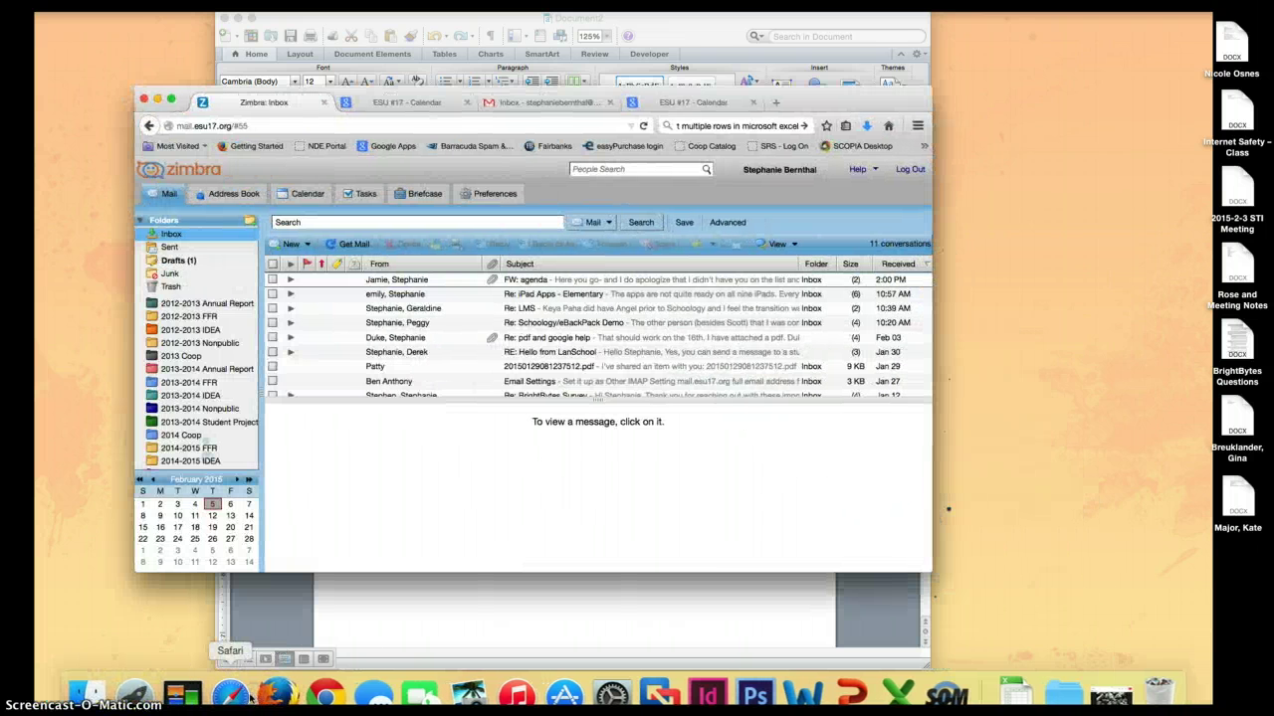
{"action": "left_click", "coordinate": [774, 103]}
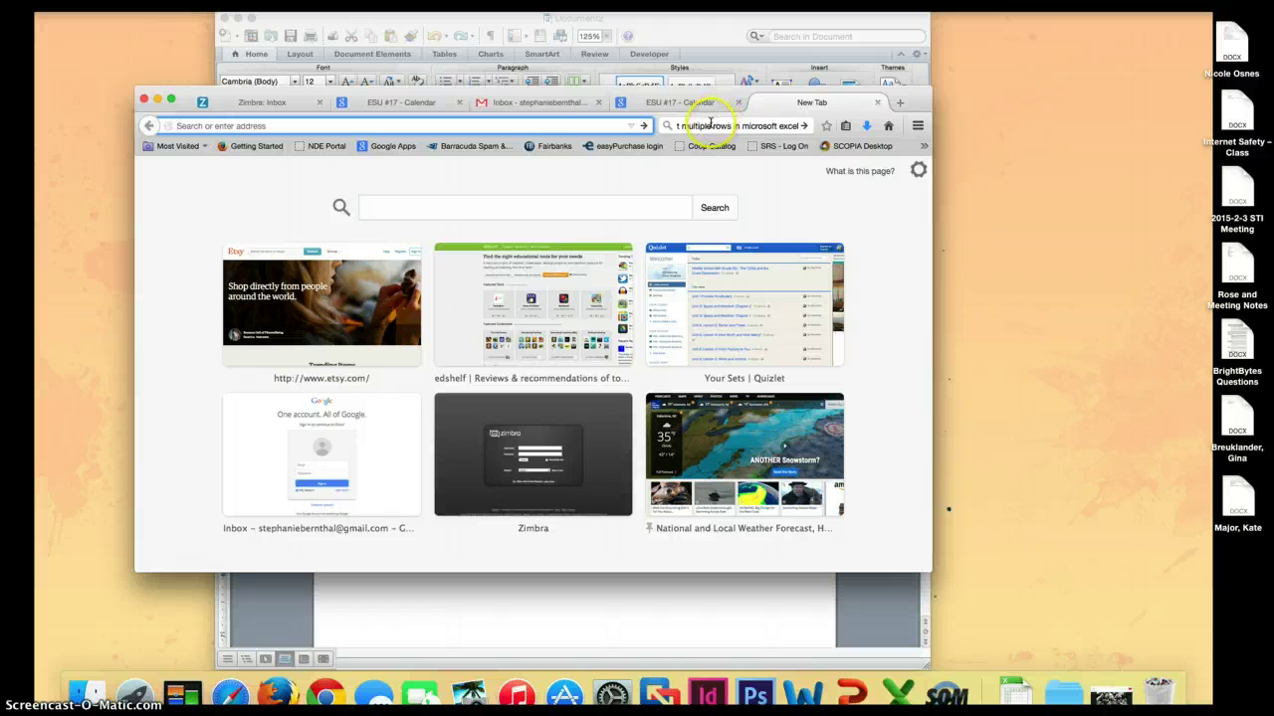
{"action": "type", "text": "www.g"}
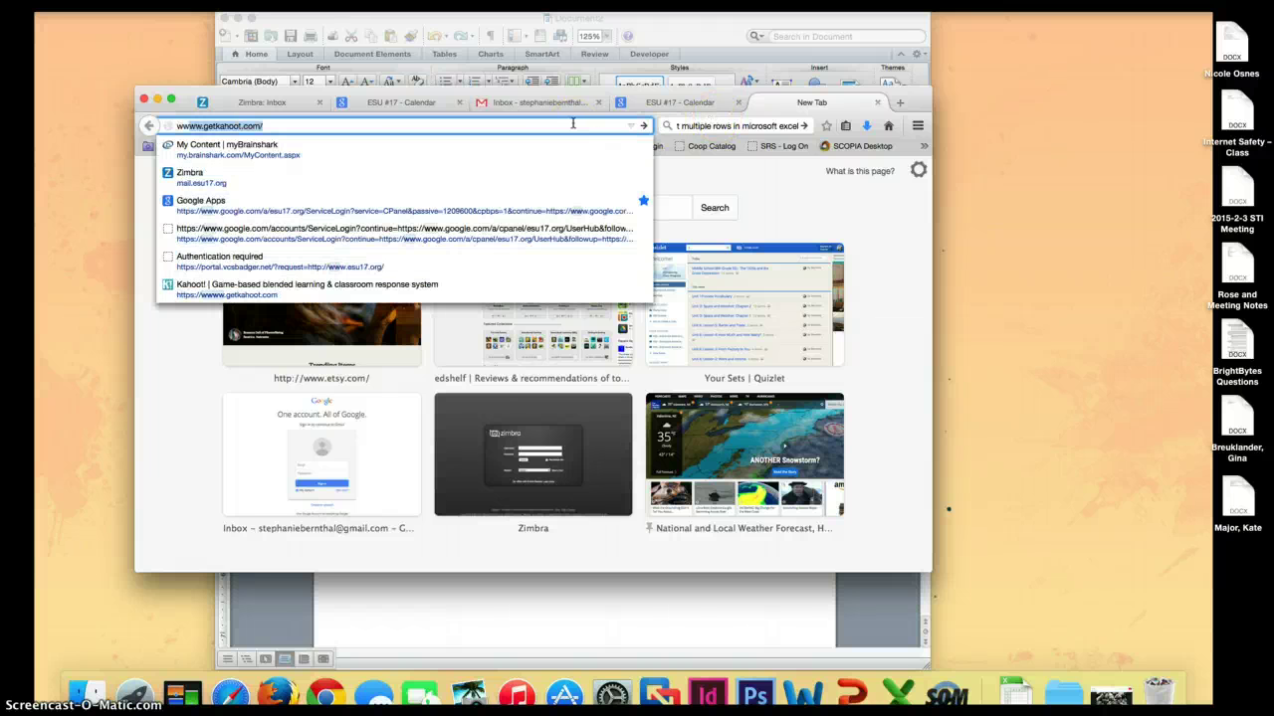
{"action": "type", "text": "oogle."}
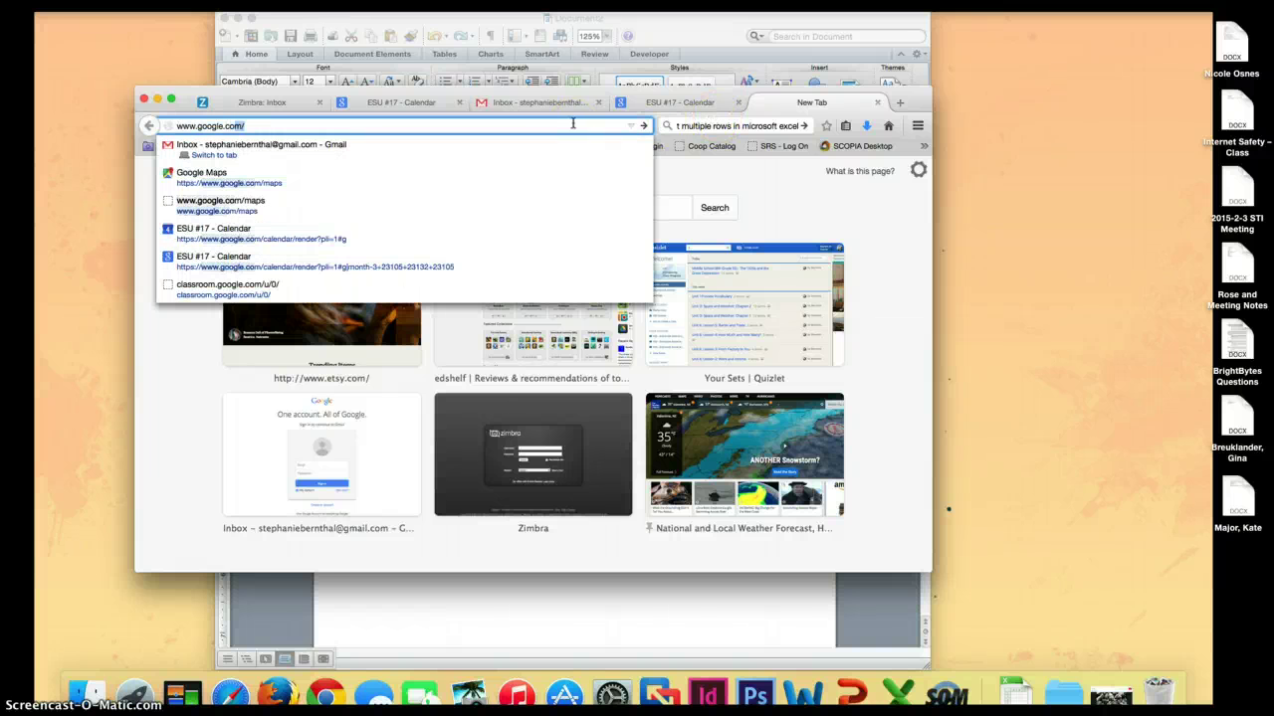
{"action": "key", "text": "Return"}
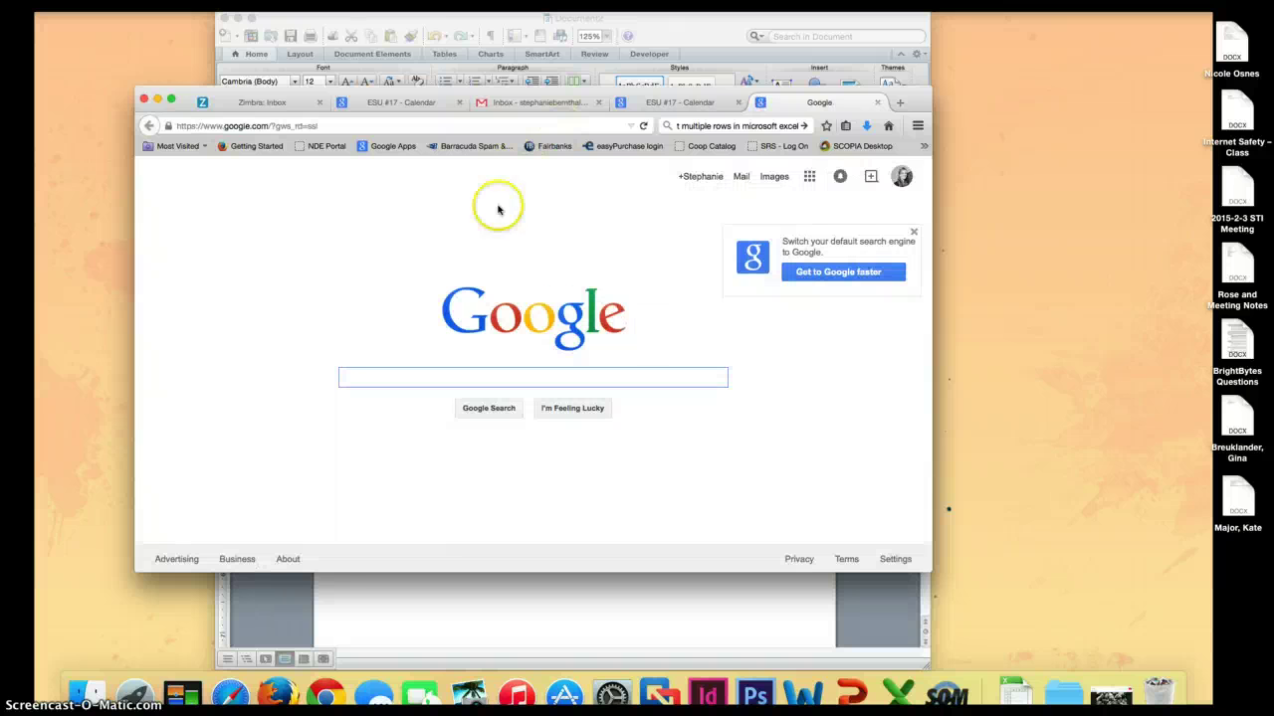
Search Google for 'apple' and show the web results.
{"action": "type", "text": "apple"}
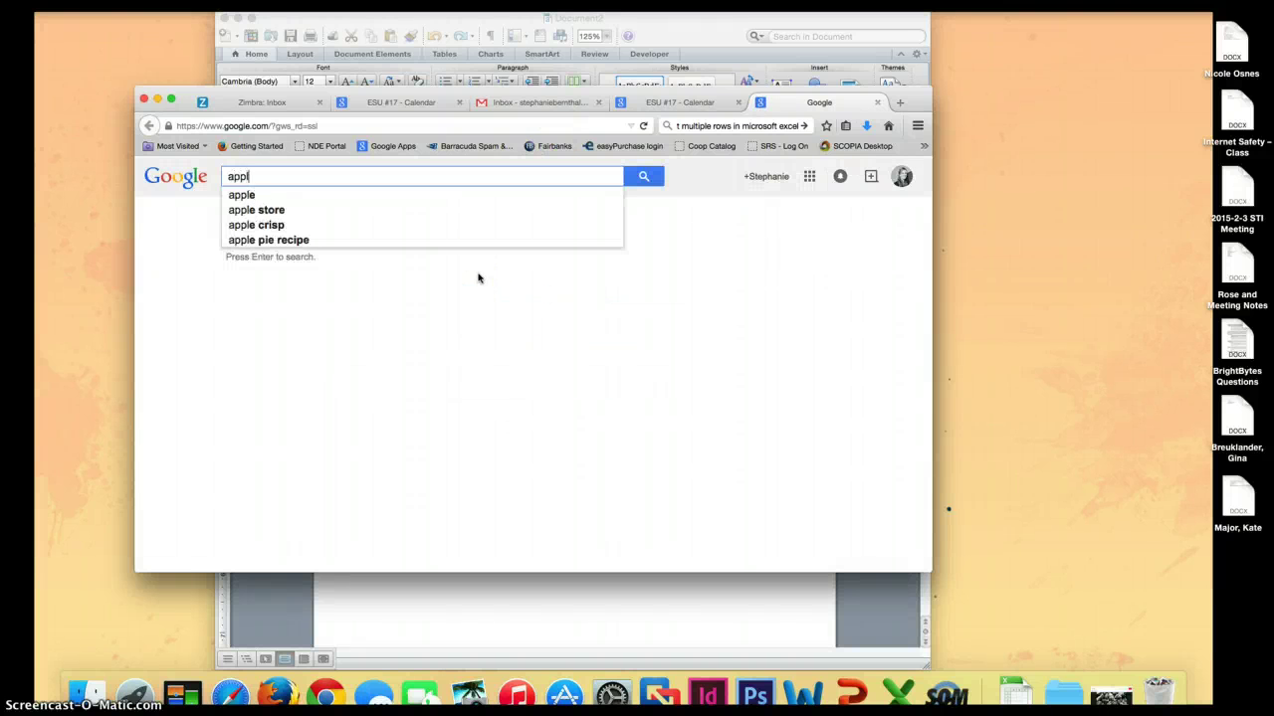
{"action": "key", "text": "Return"}
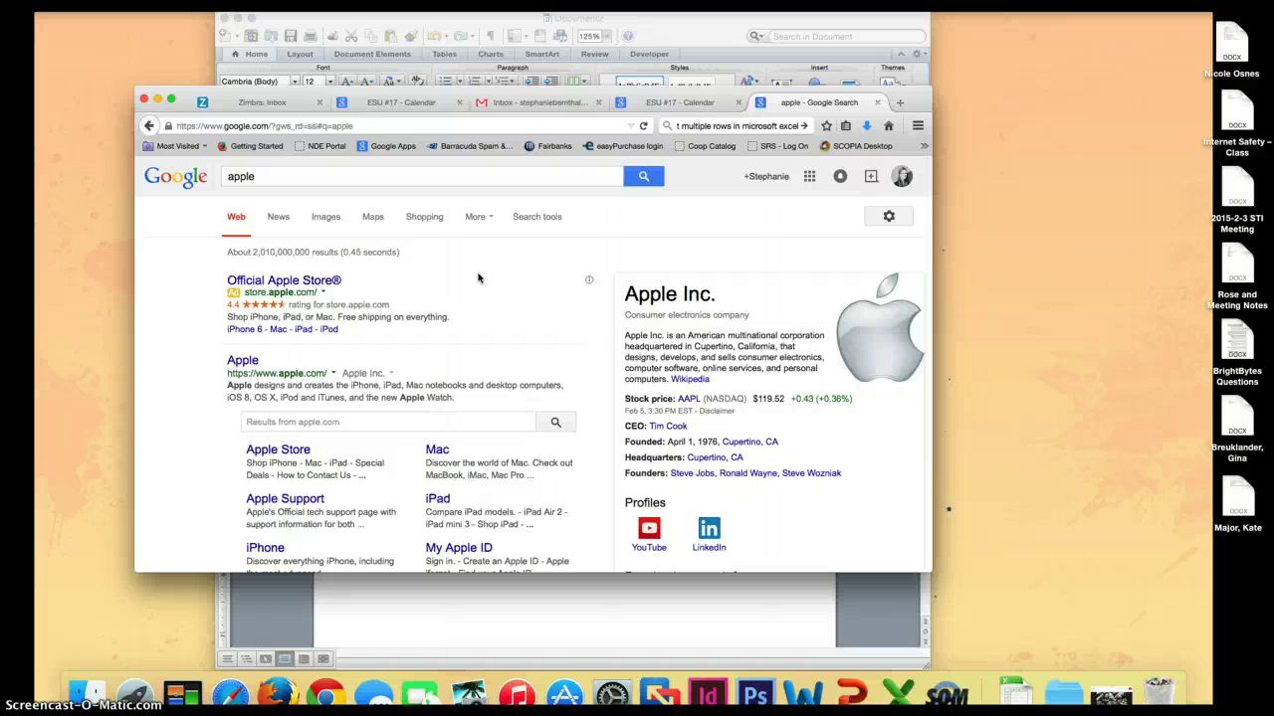
{"action": "left_click", "coordinate": [466, 283]}
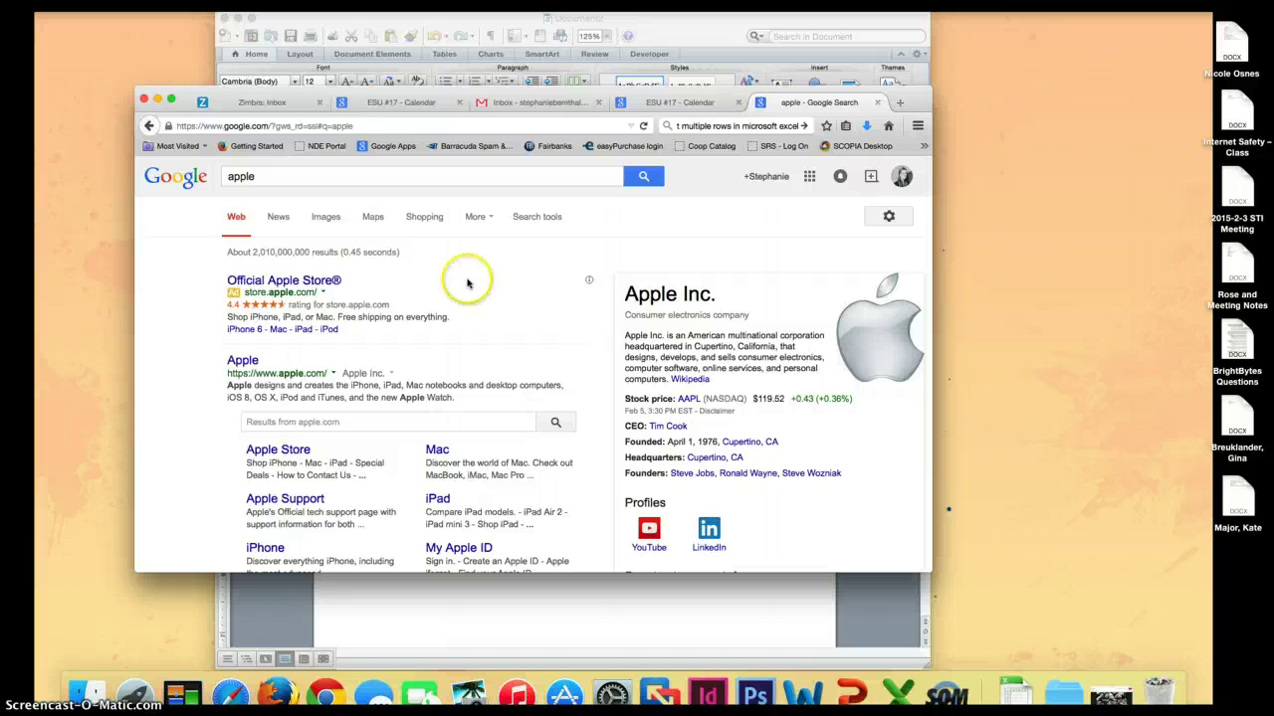
Filter Google Images apple results to Labeled for reuse and preview the glossy cartoon apple.
{"action": "left_click", "coordinate": [326, 220]}
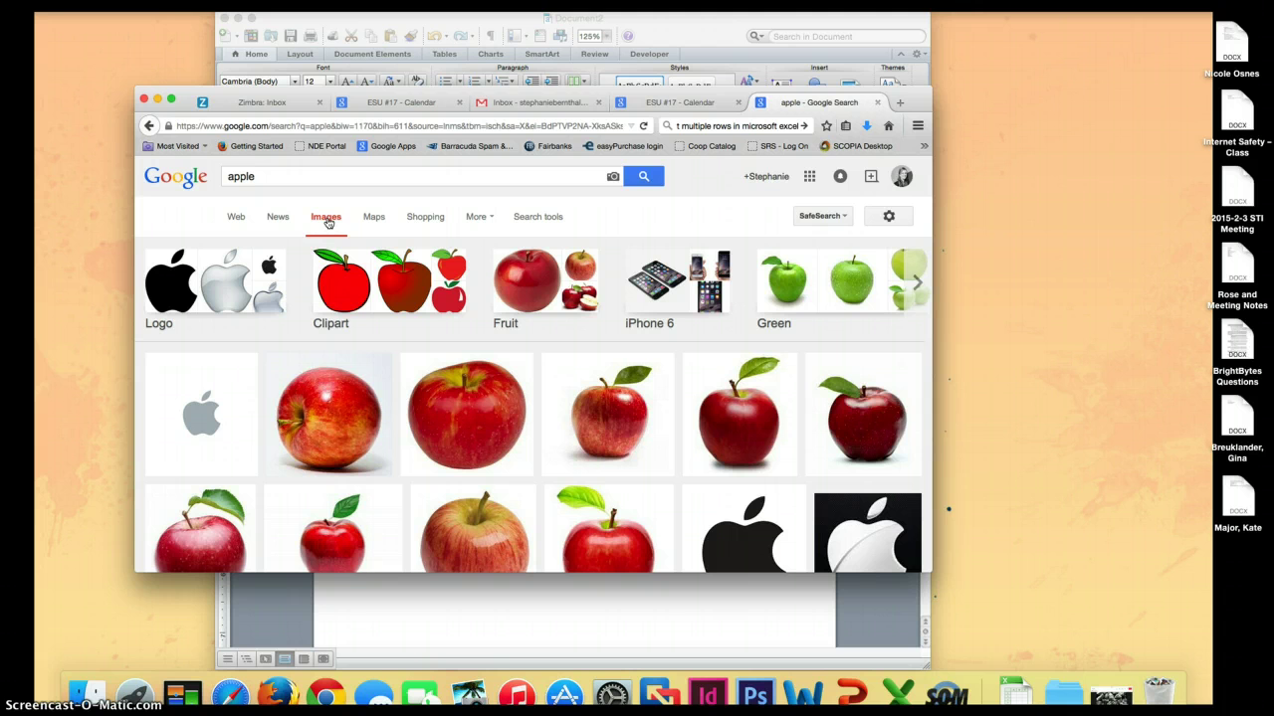
{"action": "left_click", "coordinate": [529, 223]}
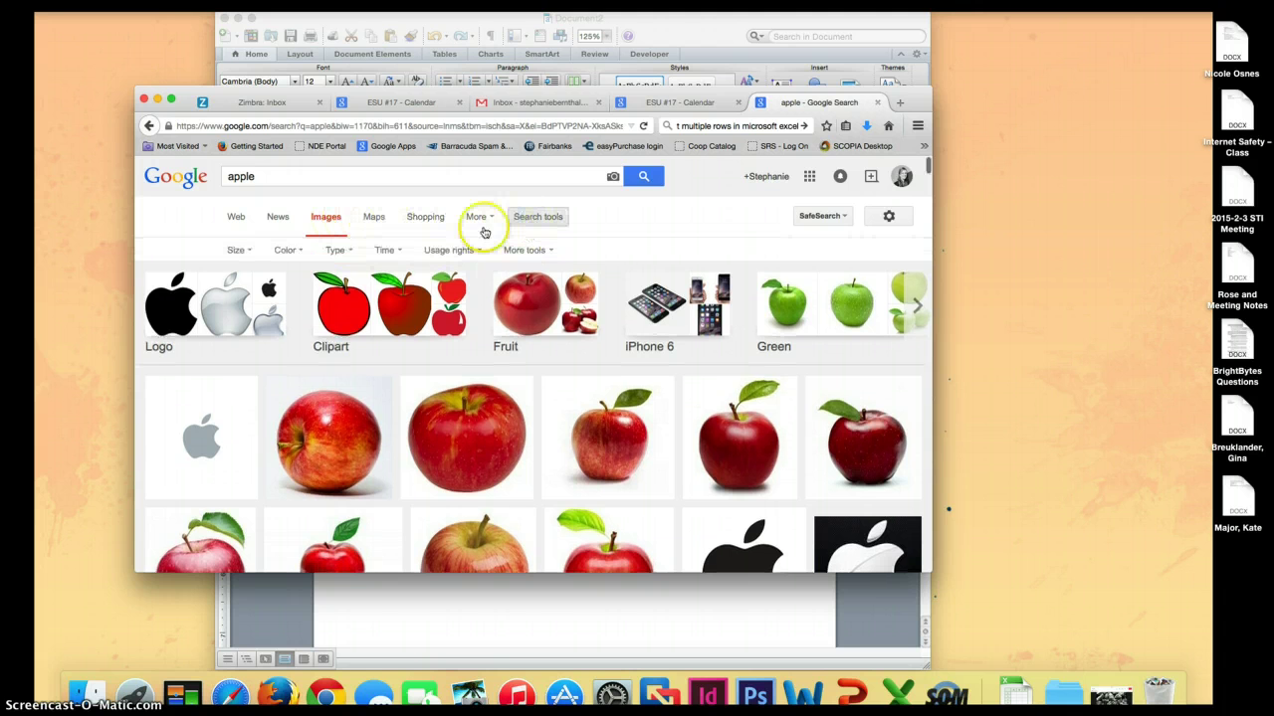
{"action": "left_click", "coordinate": [449, 250]}
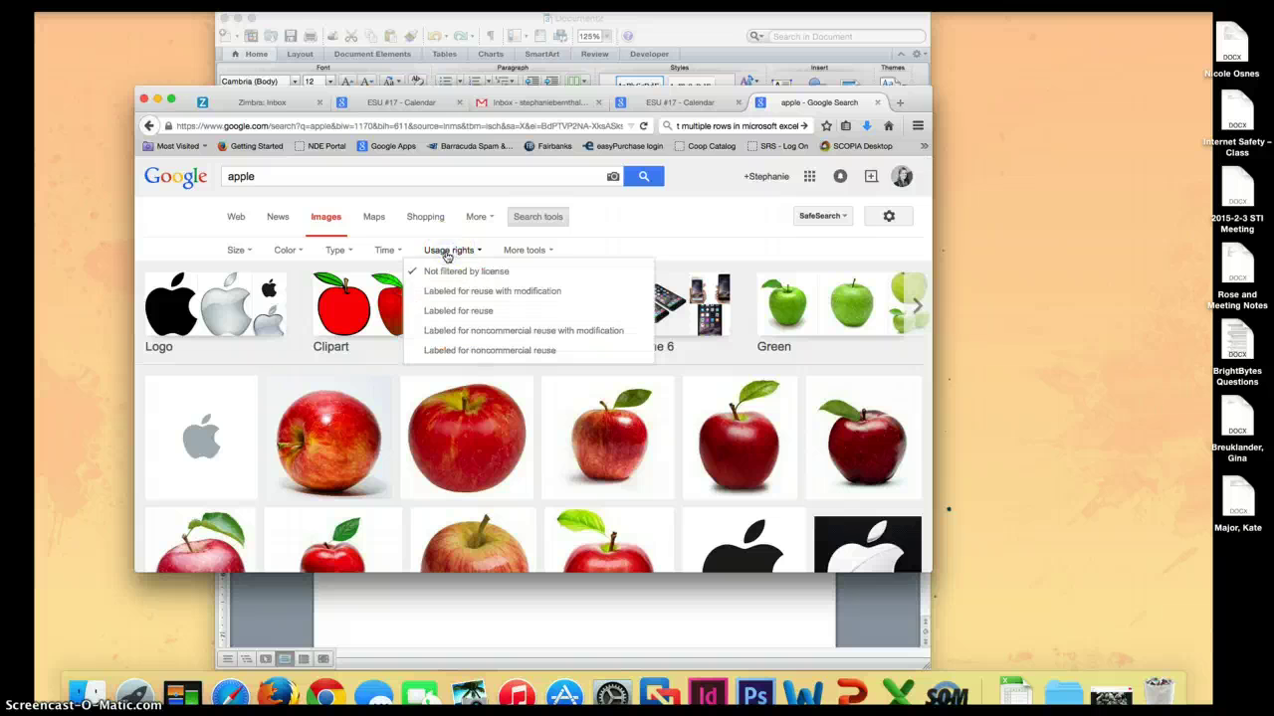
{"action": "left_click", "coordinate": [447, 313]}
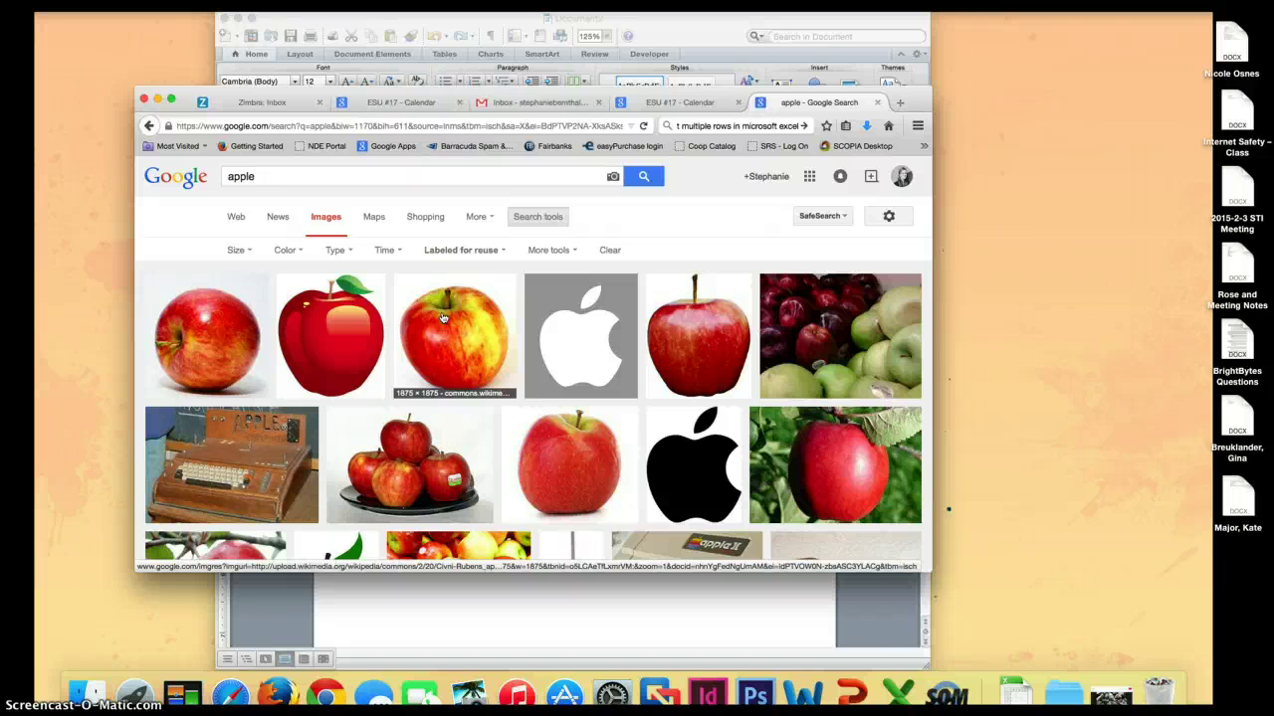
{"action": "left_click", "coordinate": [324, 322]}
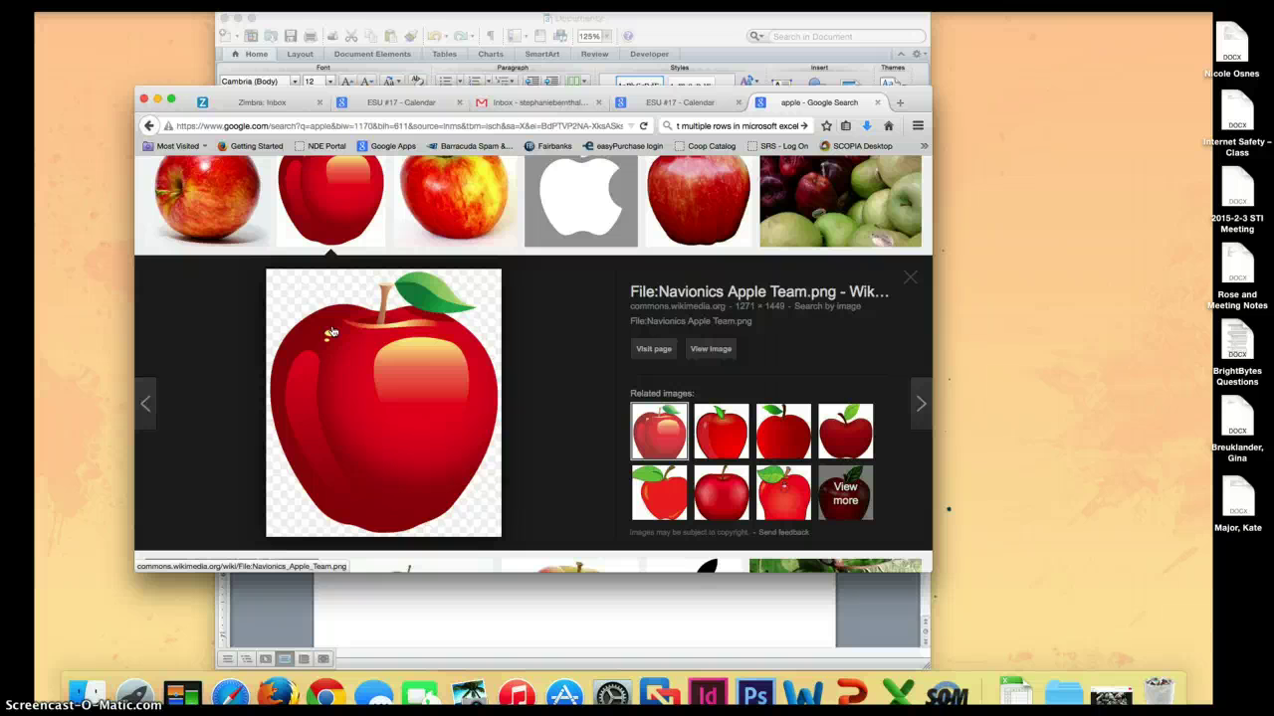
Save the apple preview image to the Desktop as Navionics_Apple_Team.png.
{"action": "right_click", "coordinate": [331, 332]}
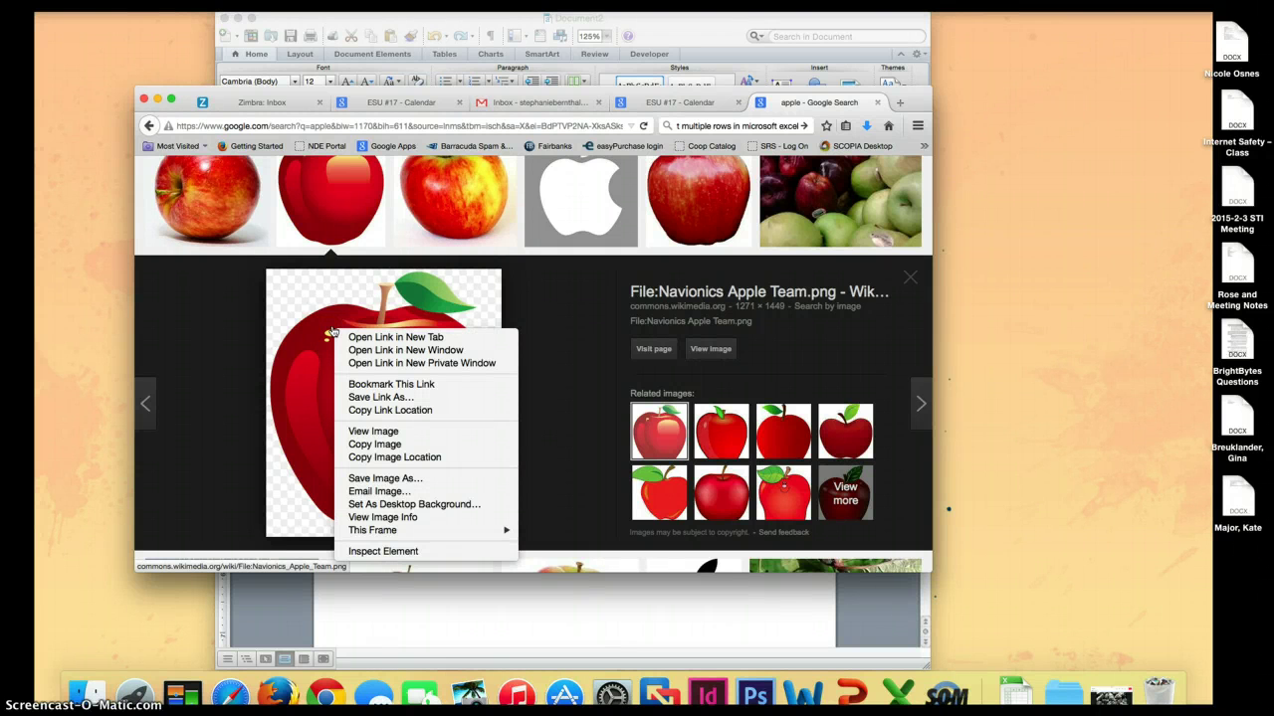
{"action": "left_click", "coordinate": [366, 482]}
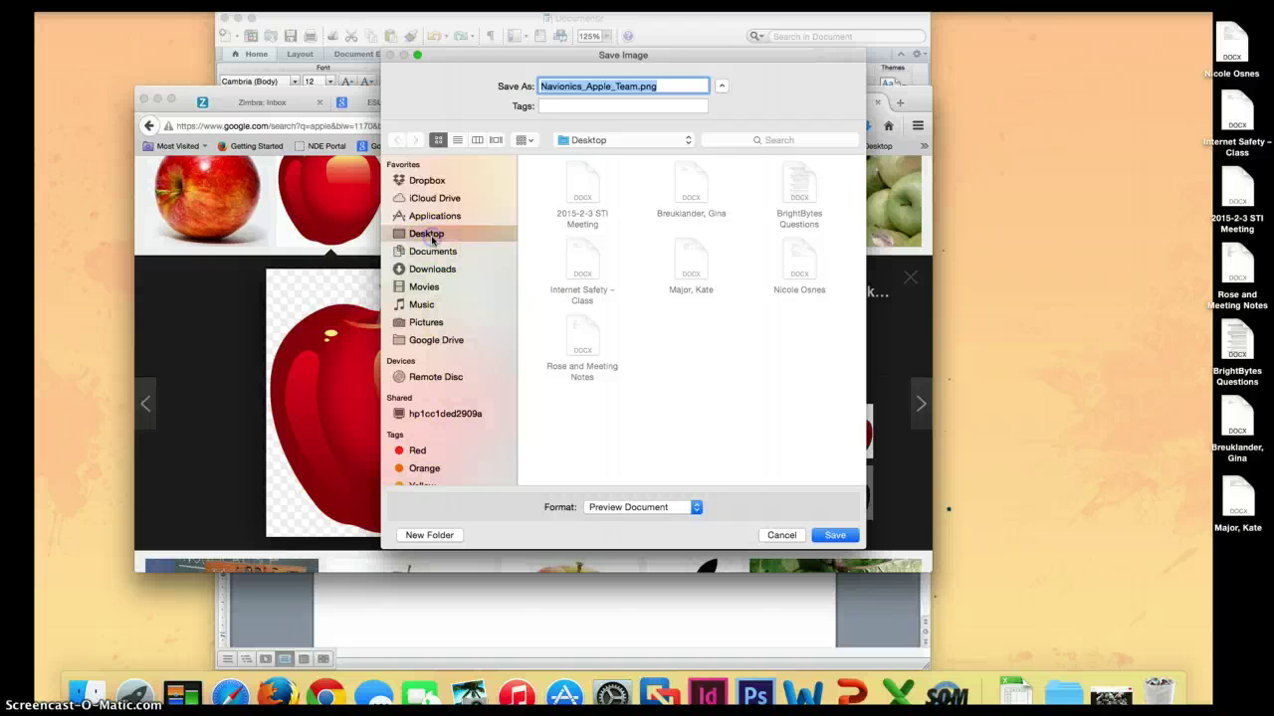
{"action": "left_click", "coordinate": [604, 508]}
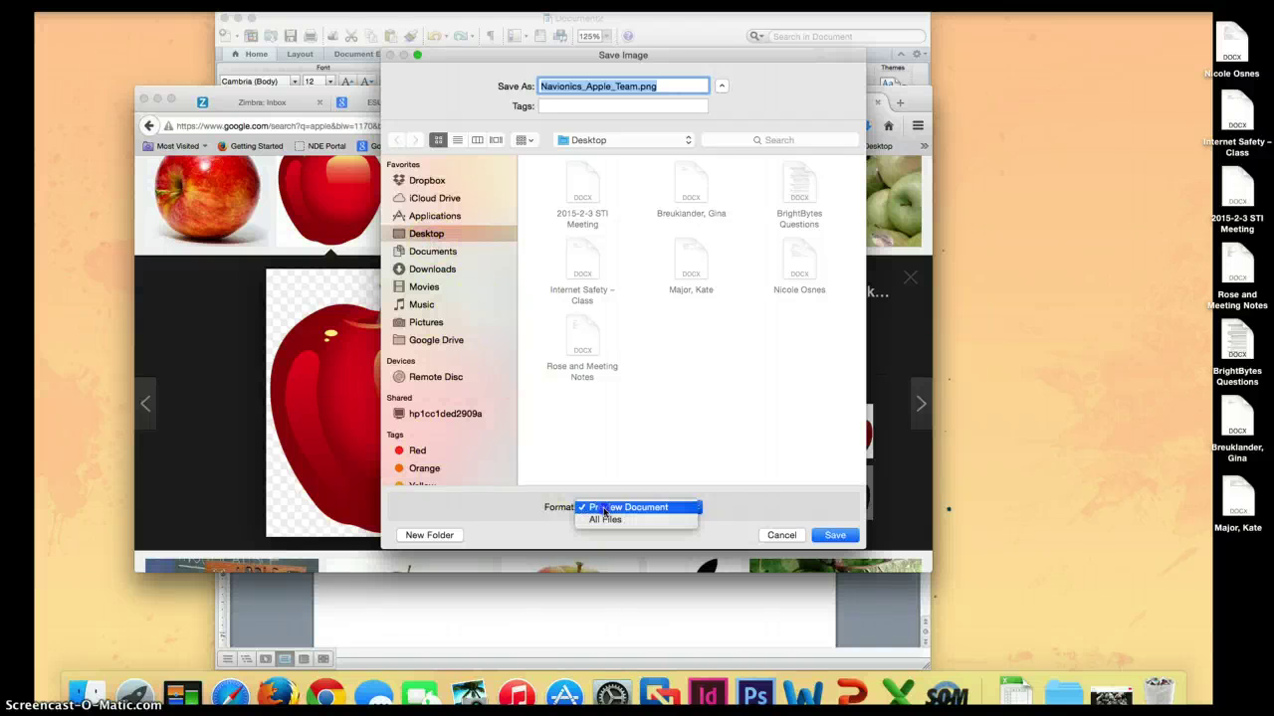
{"action": "left_click", "coordinate": [605, 510]}
{"action": "left_click", "coordinate": [841, 538]}
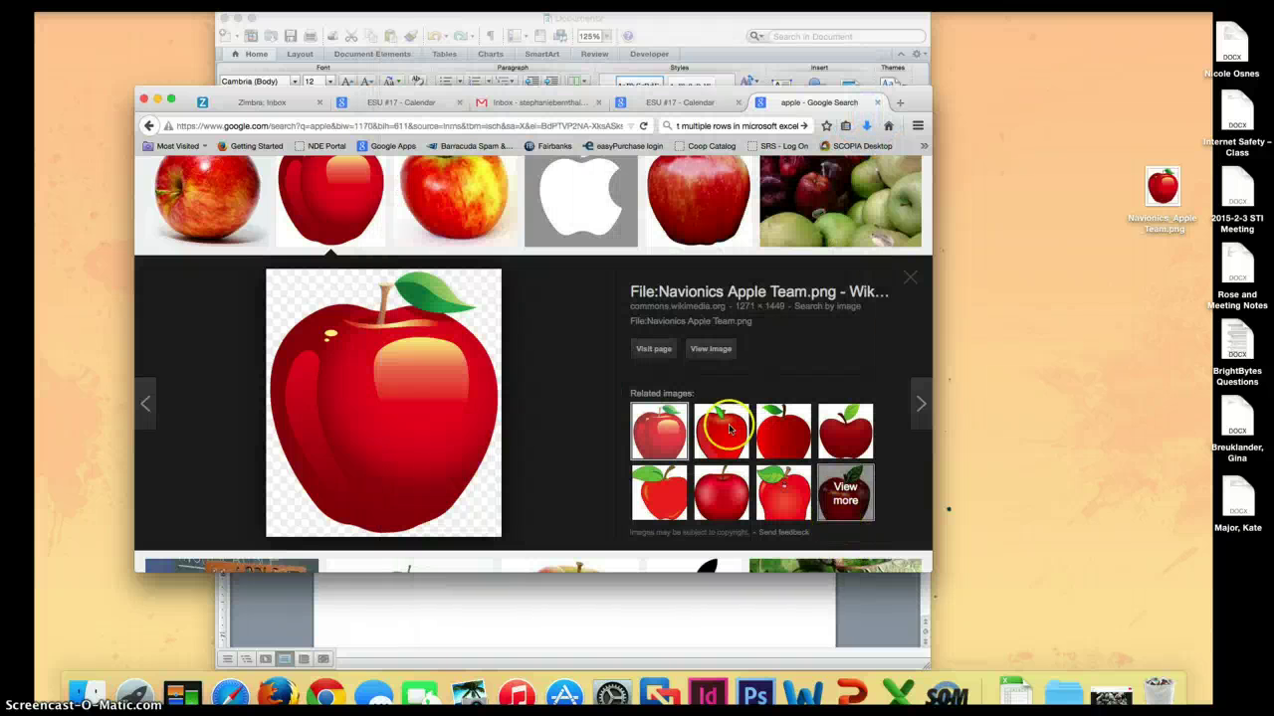
{"action": "left_click", "coordinate": [157, 99]}
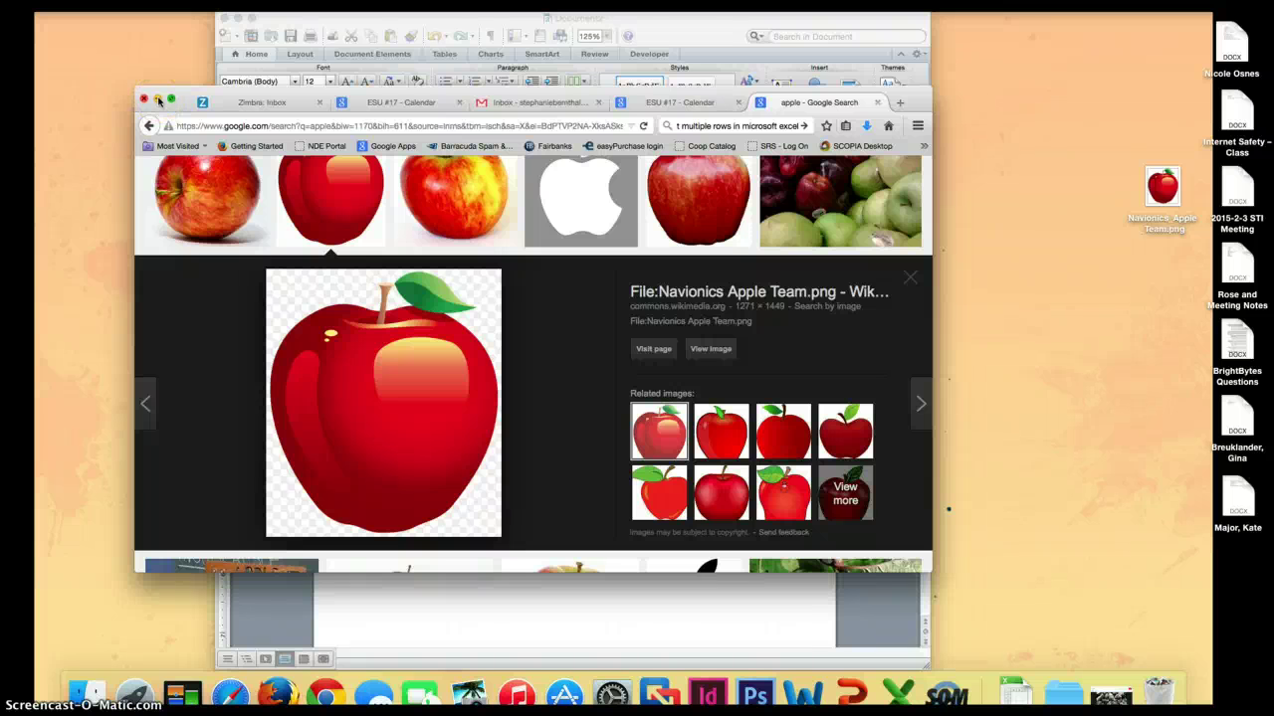
Minimize Firefox, drop the apple PNG onto the Word page, then delete it again.
{"action": "left_click", "coordinate": [157, 100]}
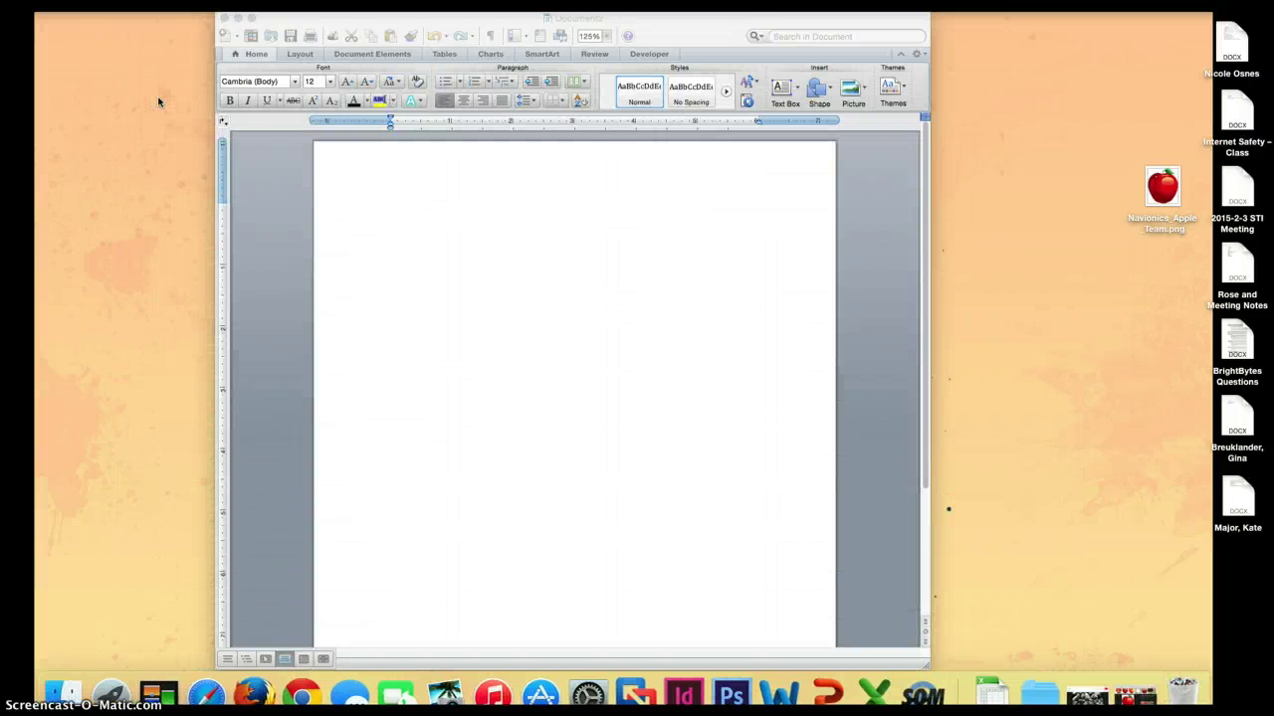
{"action": "left_click", "coordinate": [154, 100]}
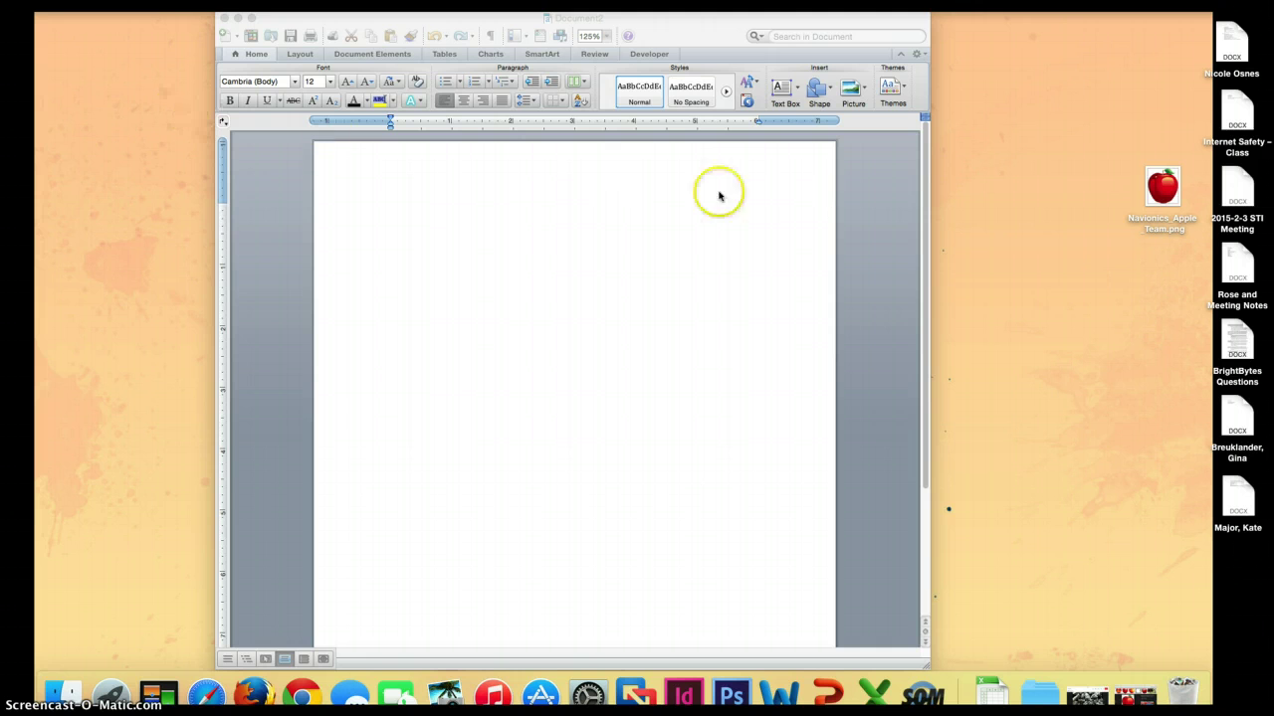
{"action": "left_click_drag", "start_coordinate": [1142, 187], "coordinate": [462, 279]}
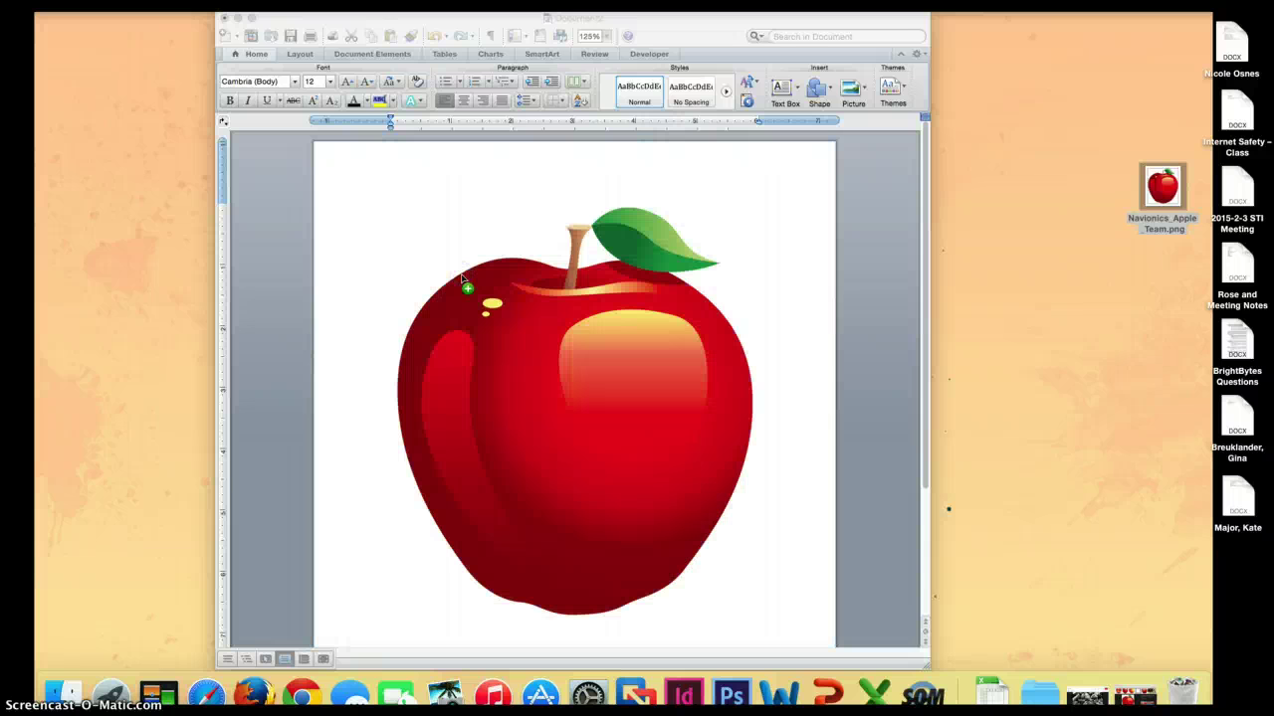
{"action": "left_click", "coordinate": [463, 285]}
{"action": "left_click", "coordinate": [478, 189]}
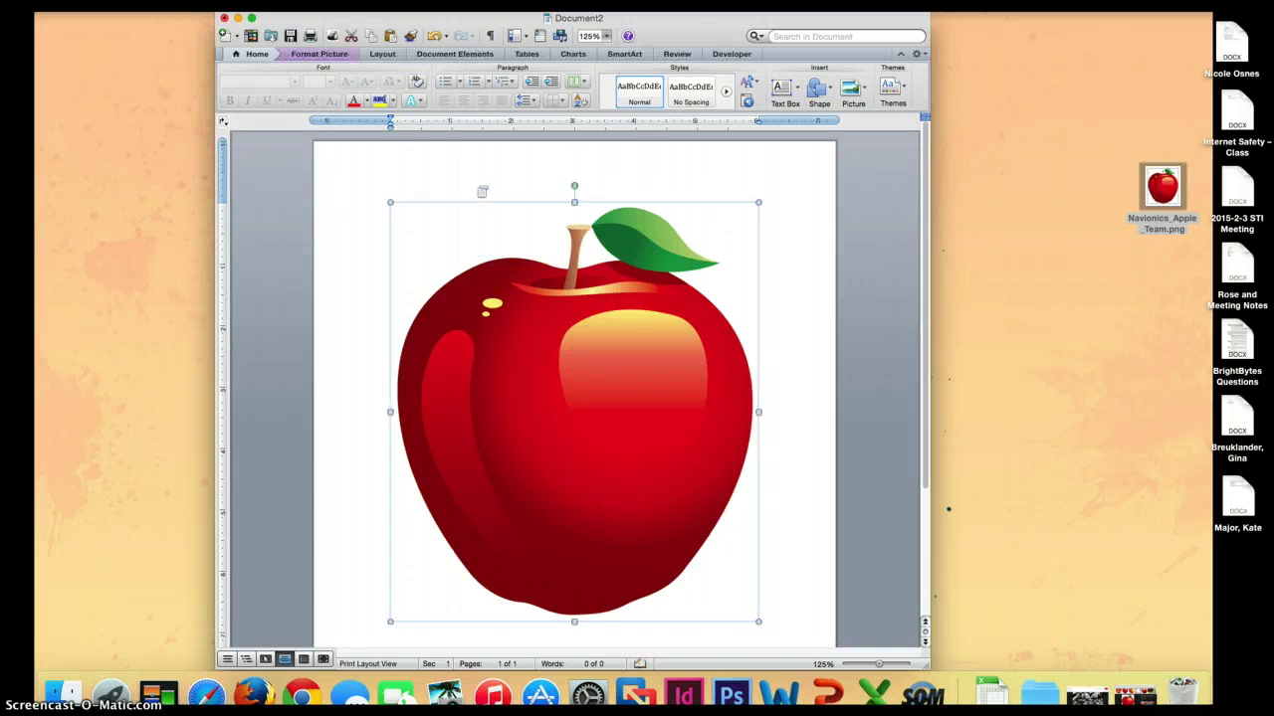
{"action": "key", "text": "BackSpace"}
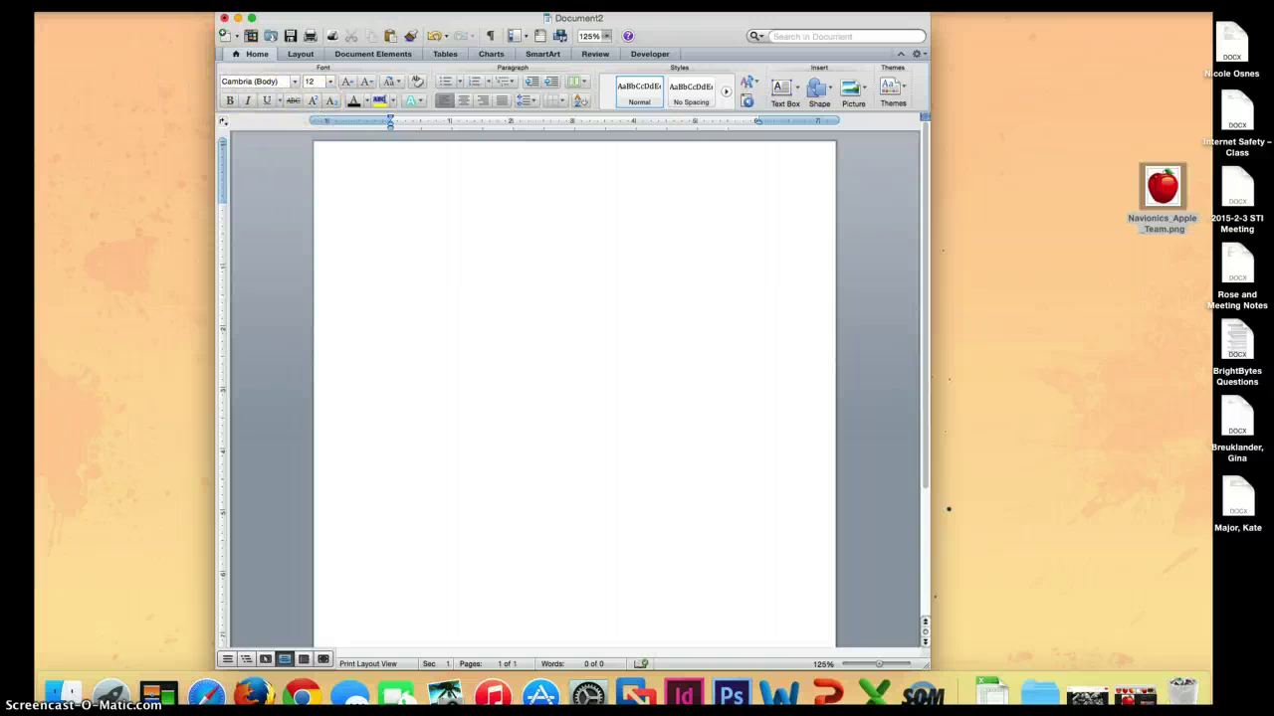
Insert Navionics_Apple_Team.png from file into Document2 as a picture.
{"action": "left_click", "coordinate": [149, 1]}
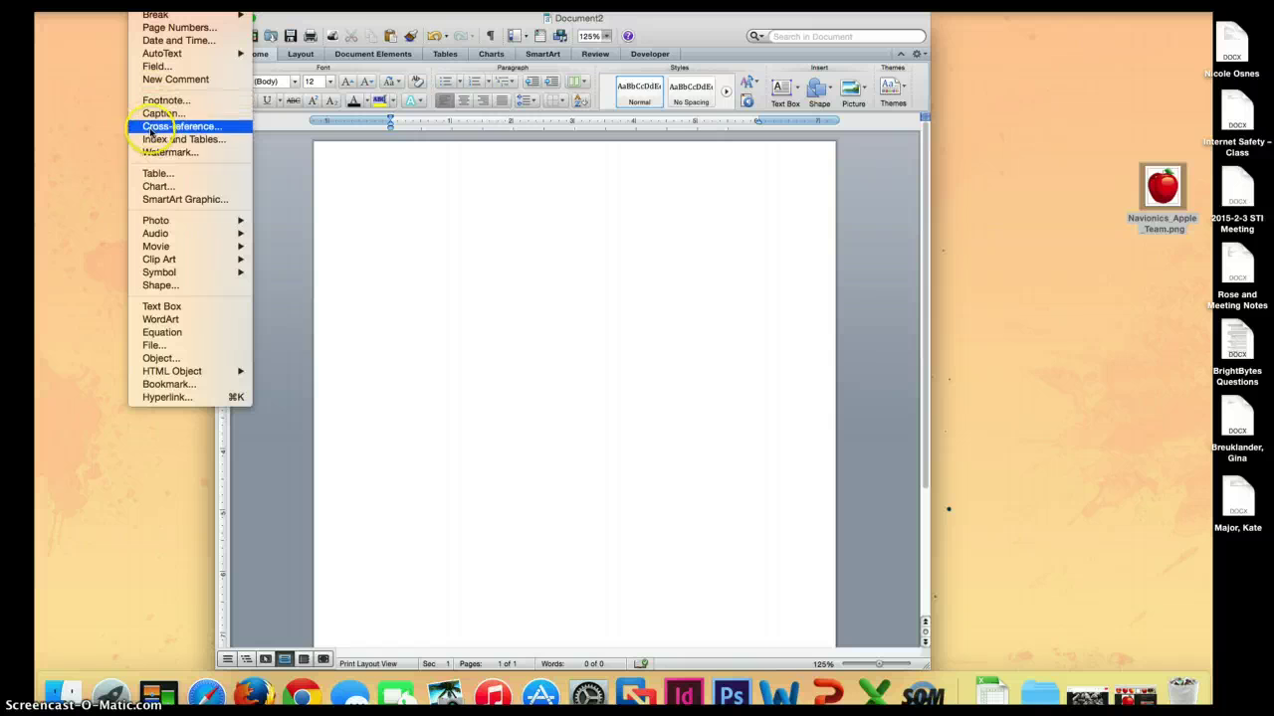
{"action": "mouse_move", "coordinate": [155, 274]}
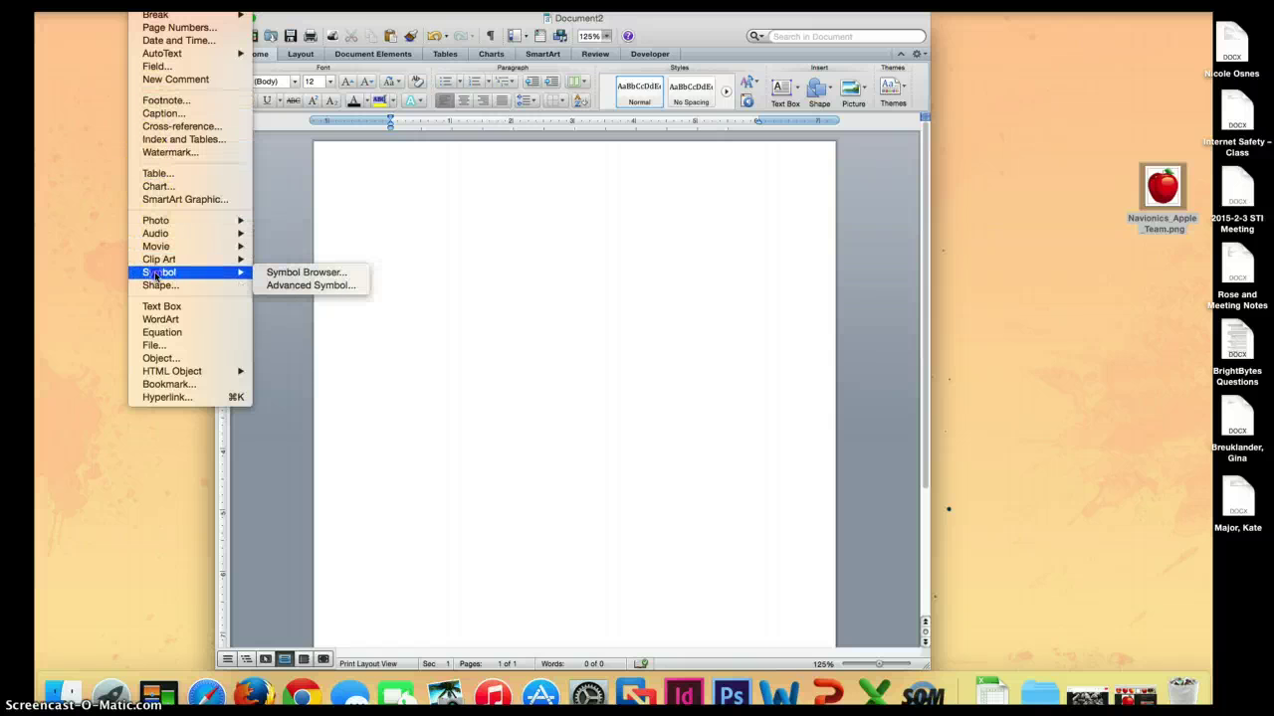
{"action": "mouse_move", "coordinate": [160, 222]}
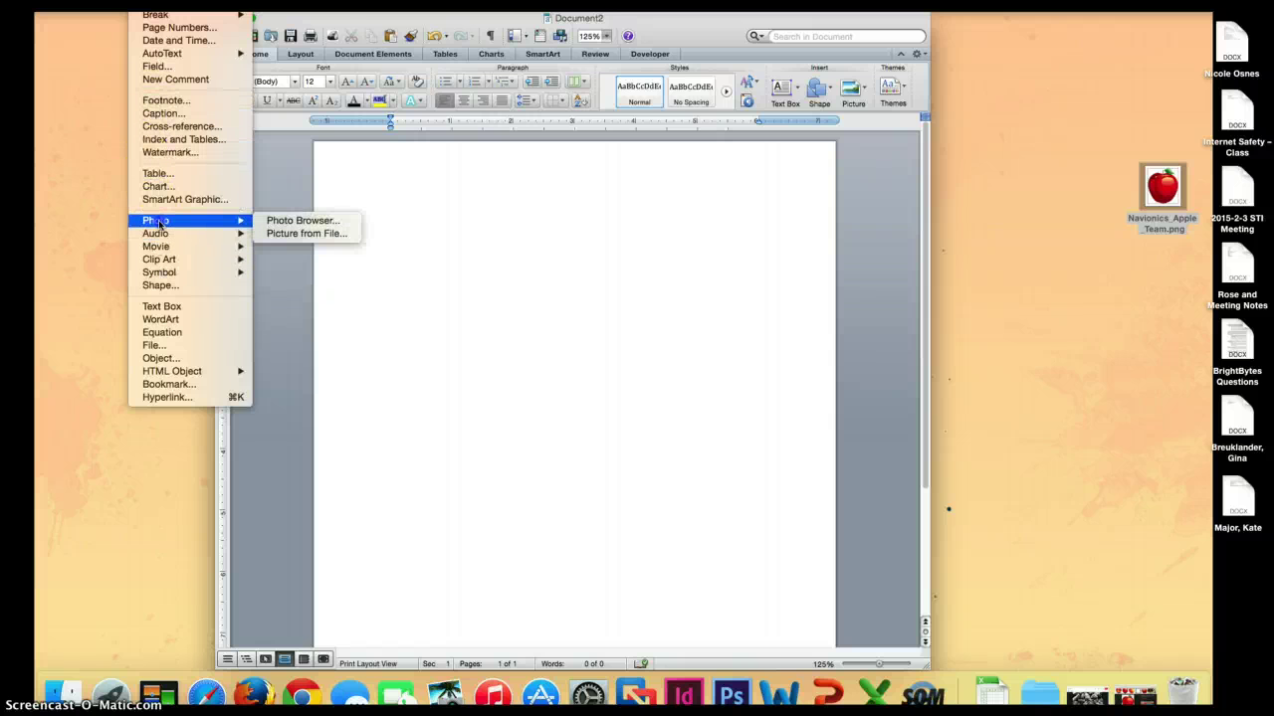
{"action": "left_click", "coordinate": [311, 235]}
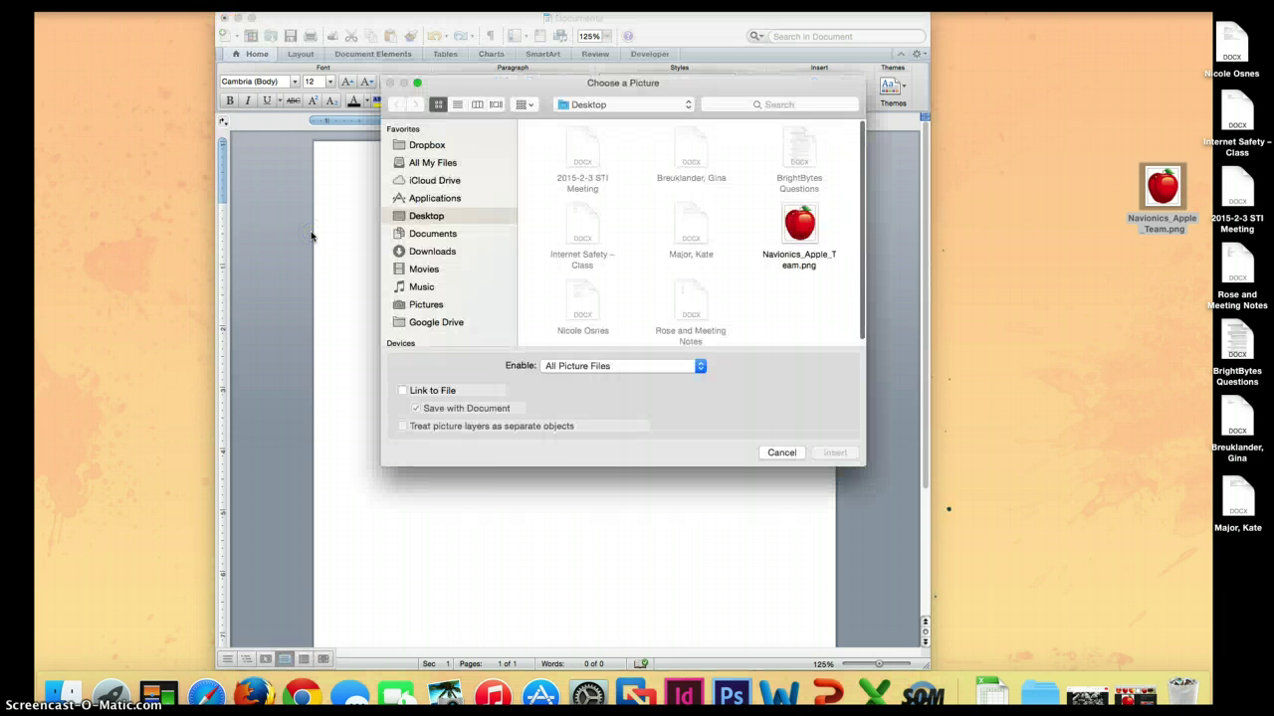
{"action": "left_click", "coordinate": [800, 238]}
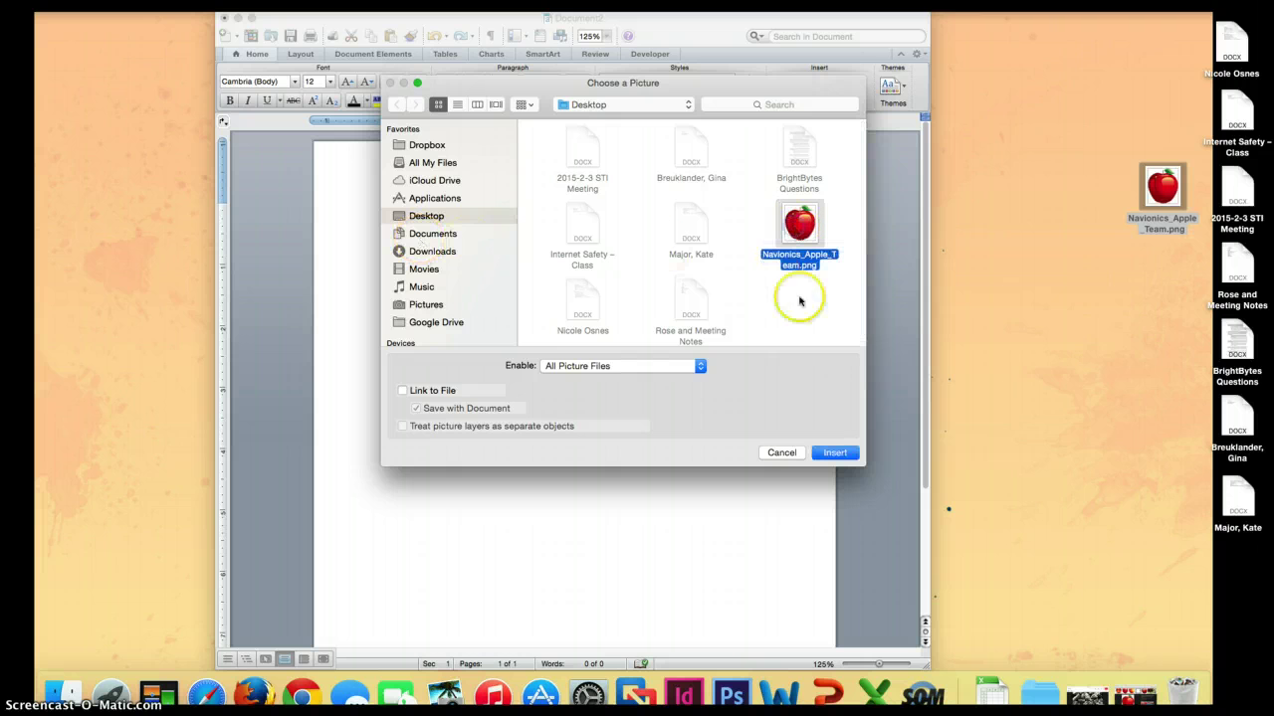
{"action": "left_click", "coordinate": [834, 453]}
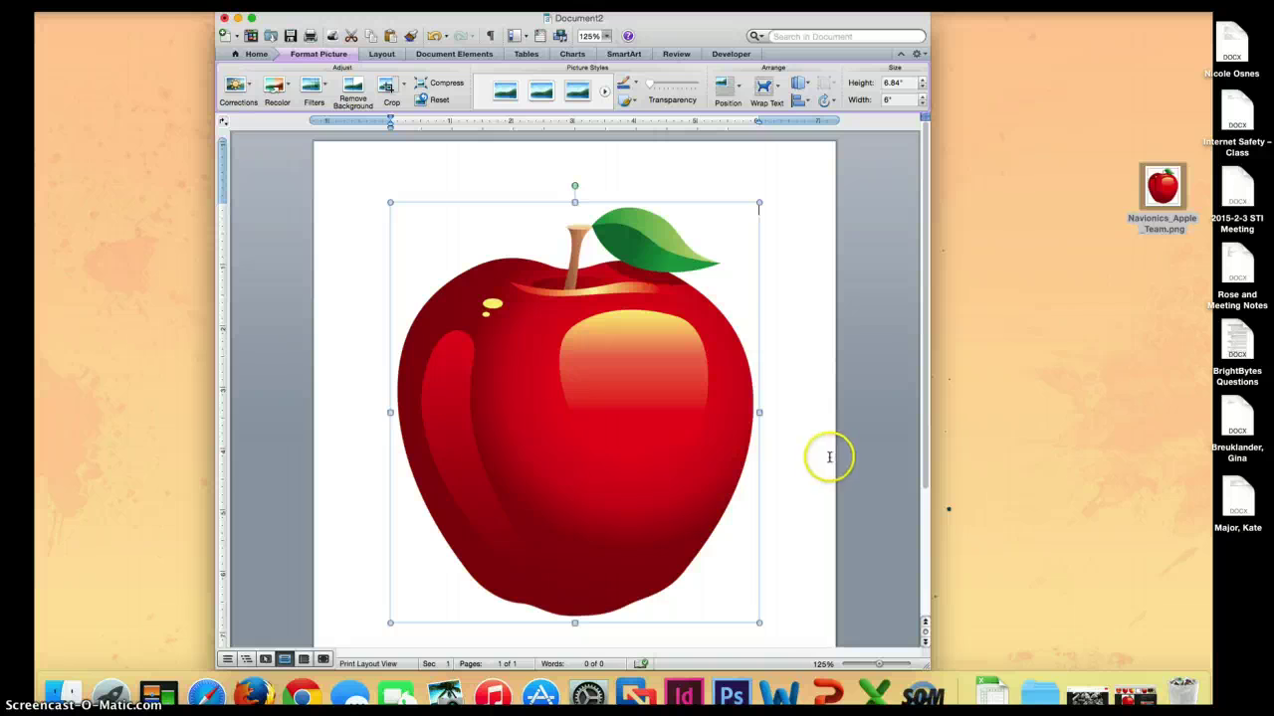
Shrink the apple picture to 2.99" high by 2.62" wide and reselect it.
{"action": "left_click", "coordinate": [759, 203]}
{"action": "left_click_drag", "start_coordinate": [759, 203], "coordinate": [550, 443]}
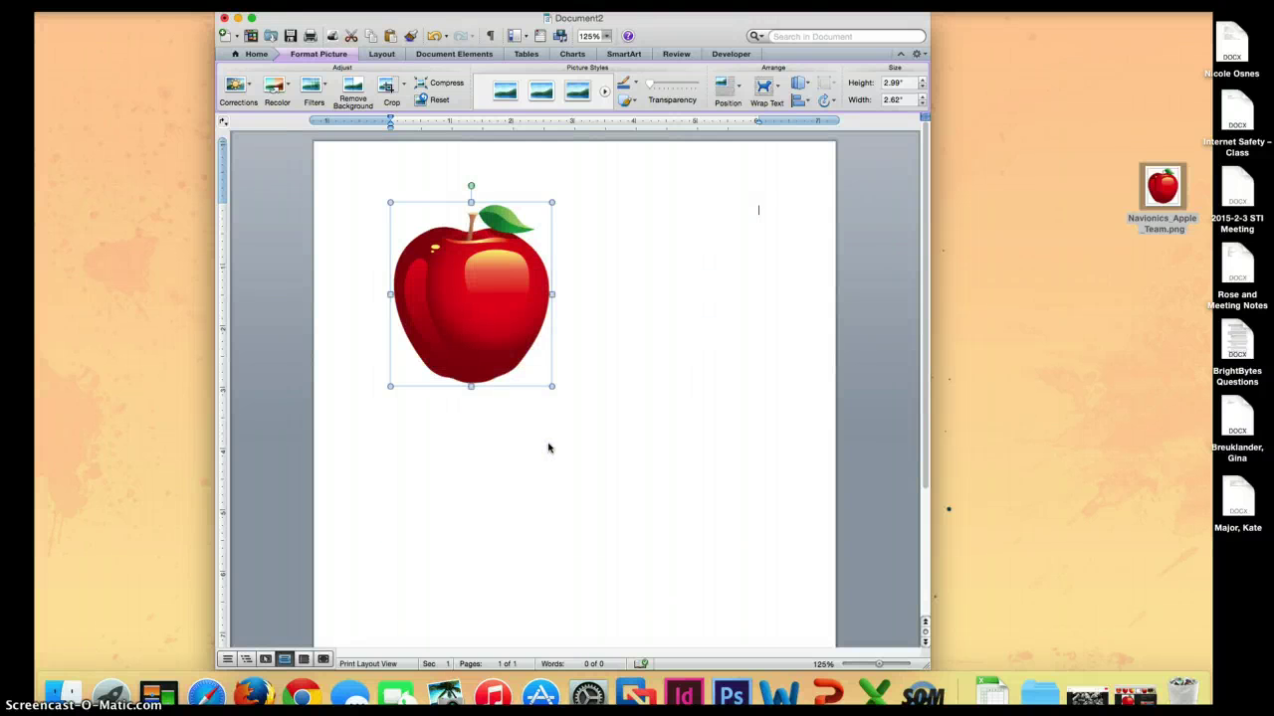
{"action": "left_click", "coordinate": [535, 449]}
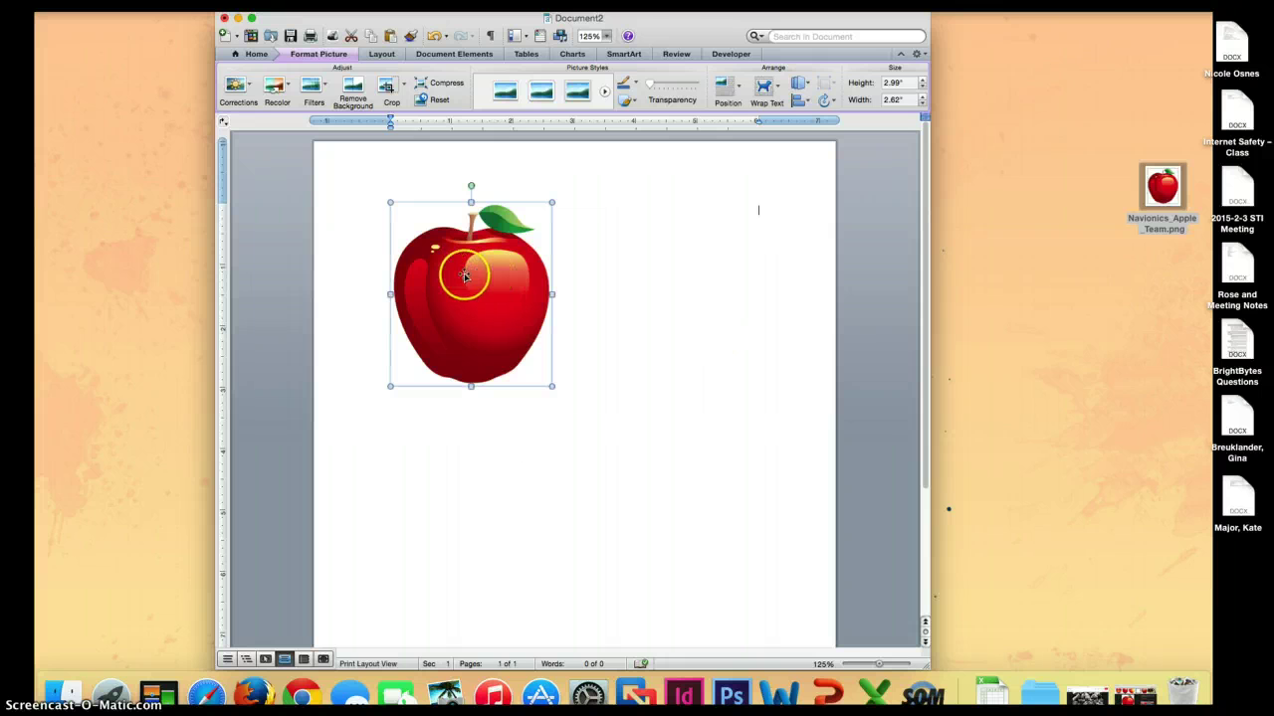
{"action": "mouse_move", "coordinate": [464, 270]}
{"action": "left_mouse_down"}
{"action": "mouse_move", "coordinate": [606, 289]}
{"action": "mouse_move", "coordinate": [753, 336]}
{"action": "mouse_move", "coordinate": [429, 290]}
{"action": "mouse_move", "coordinate": [444, 305]}
{"action": "mouse_move", "coordinate": [466, 611]}
{"action": "left_mouse_up"}
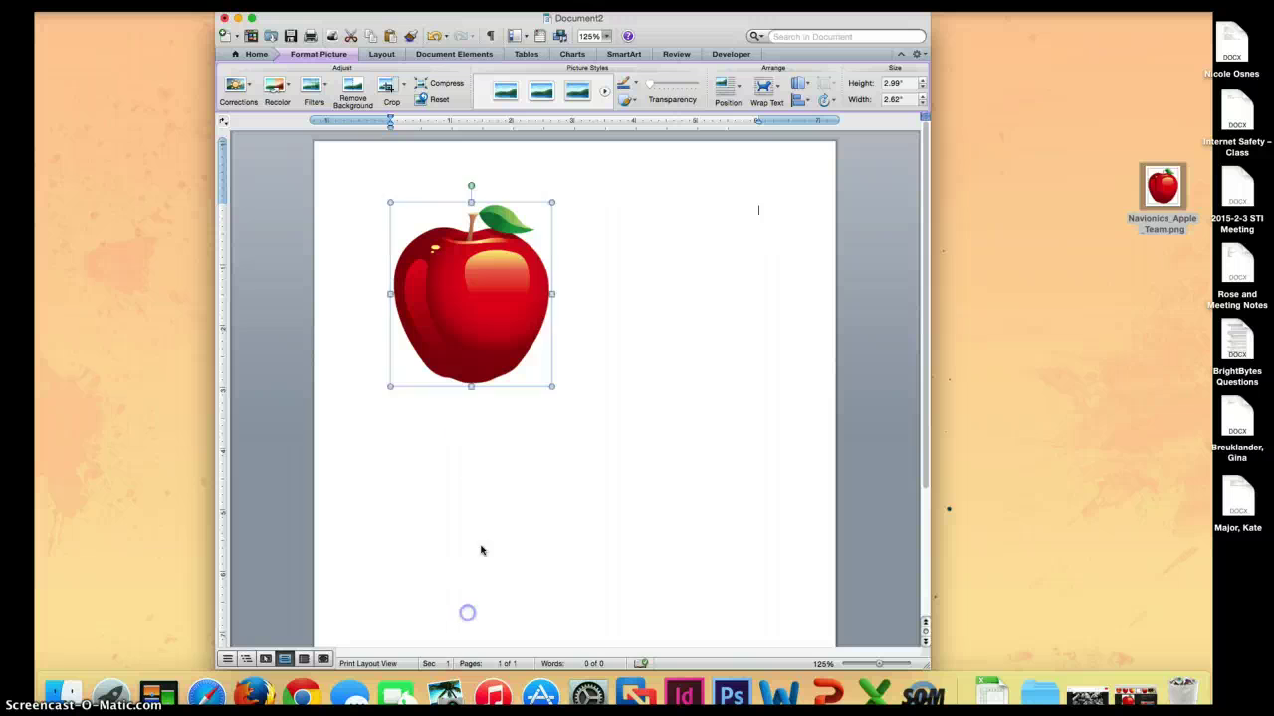
{"action": "left_click_drag", "start_coordinate": [443, 322], "coordinate": [742, 529]}
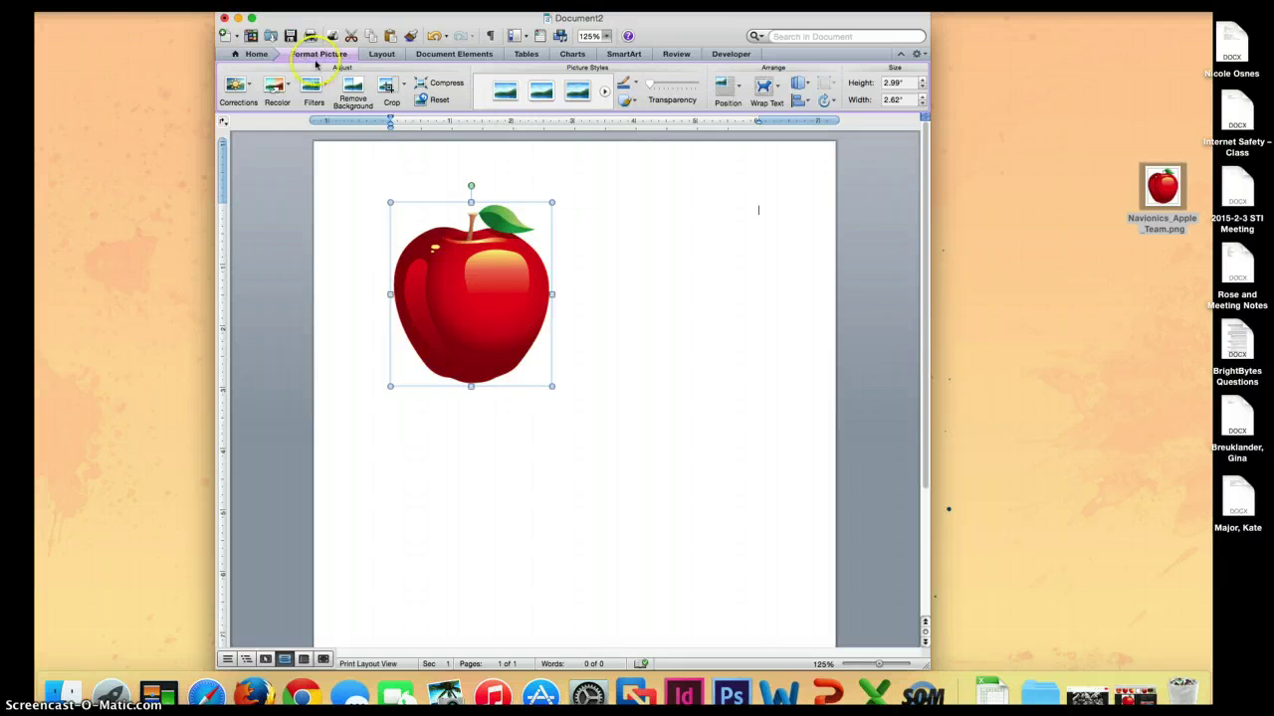
{"action": "left_click", "coordinate": [633, 296]}
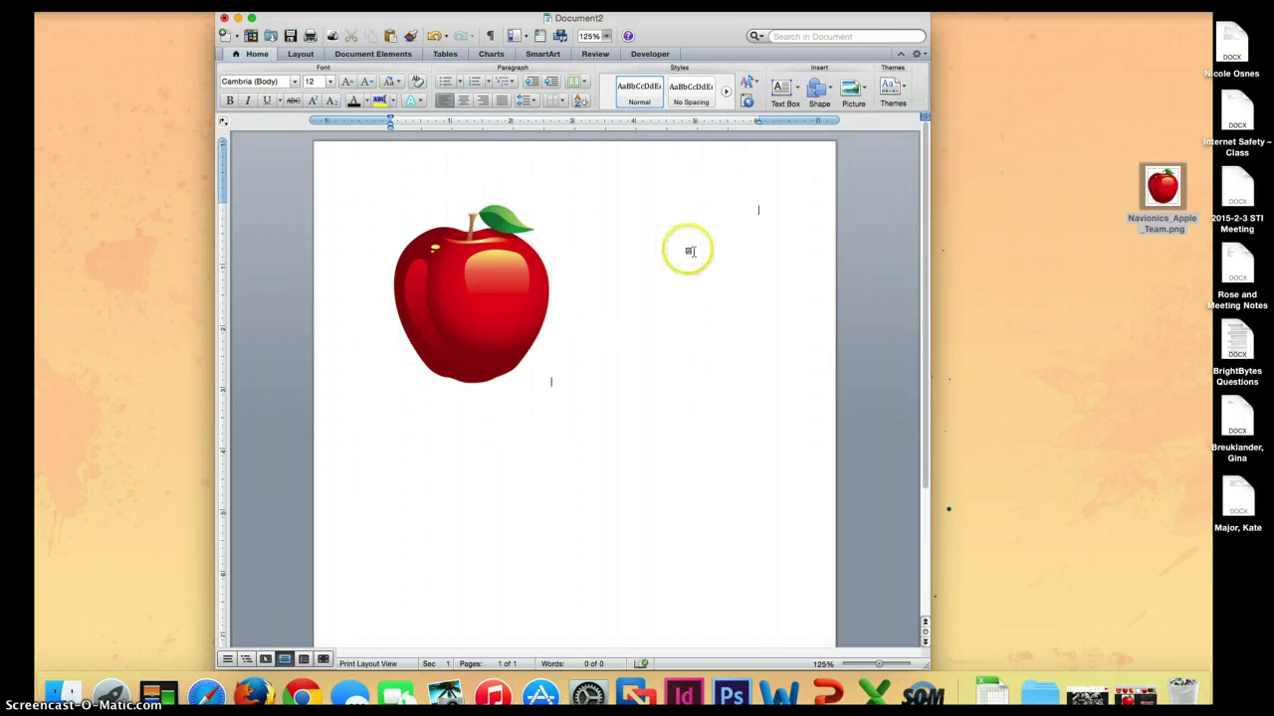
{"action": "left_click", "coordinate": [485, 266]}
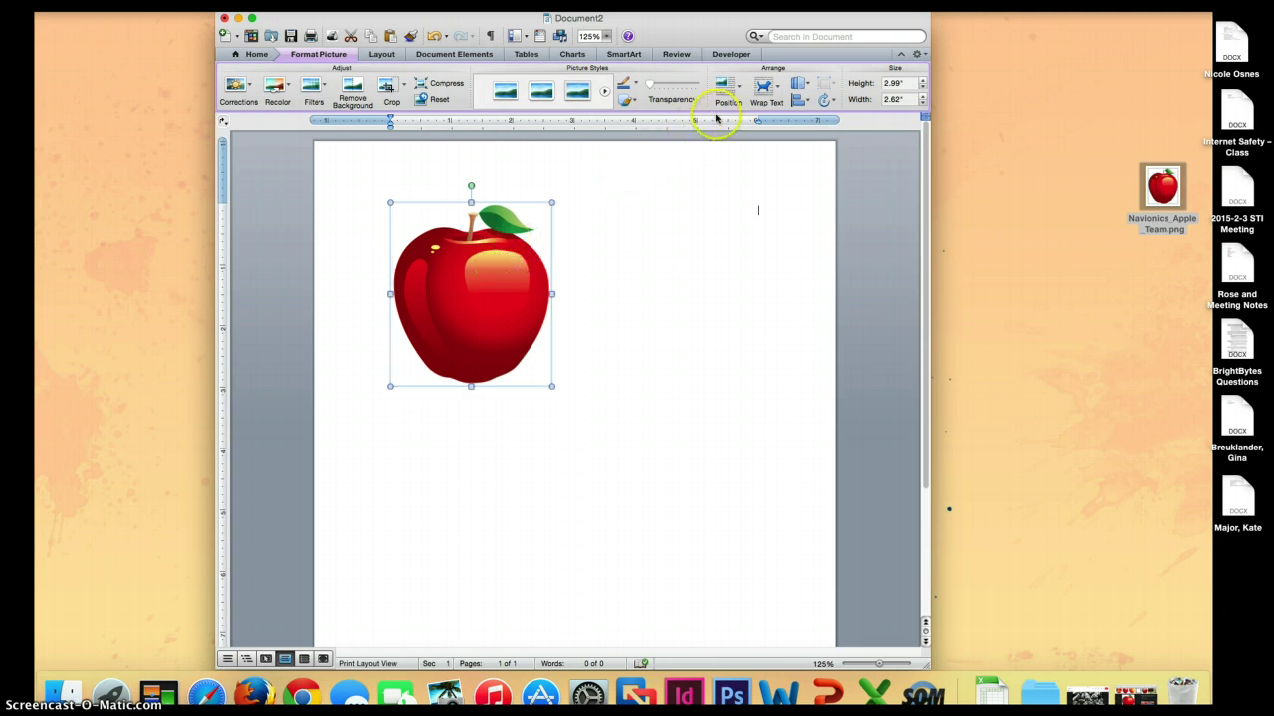
Set the apple's text wrapping to Square and drag it toward the page centre.
{"action": "left_click", "coordinate": [777, 91]}
{"action": "left_click", "coordinate": [778, 91]}
{"action": "left_click", "coordinate": [777, 92]}
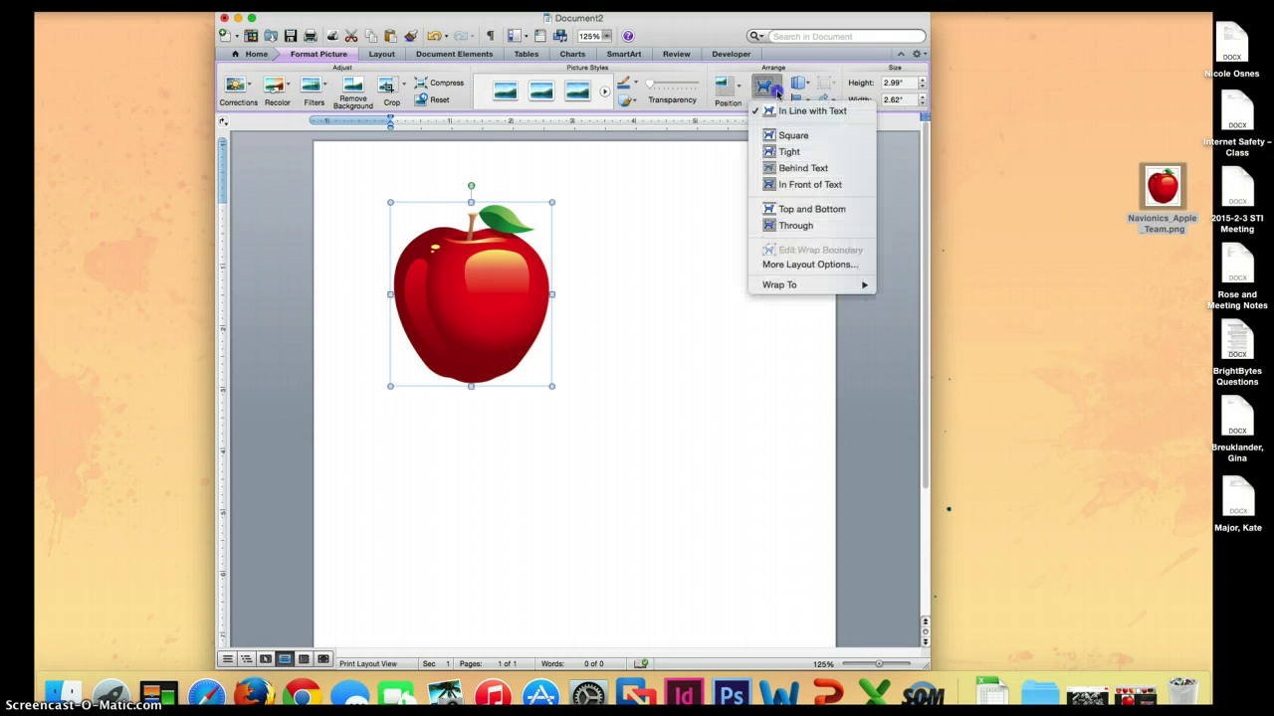
{"action": "left_click", "coordinate": [781, 136]}
{"action": "left_click_drag", "start_coordinate": [461, 276], "coordinate": [573, 354]}
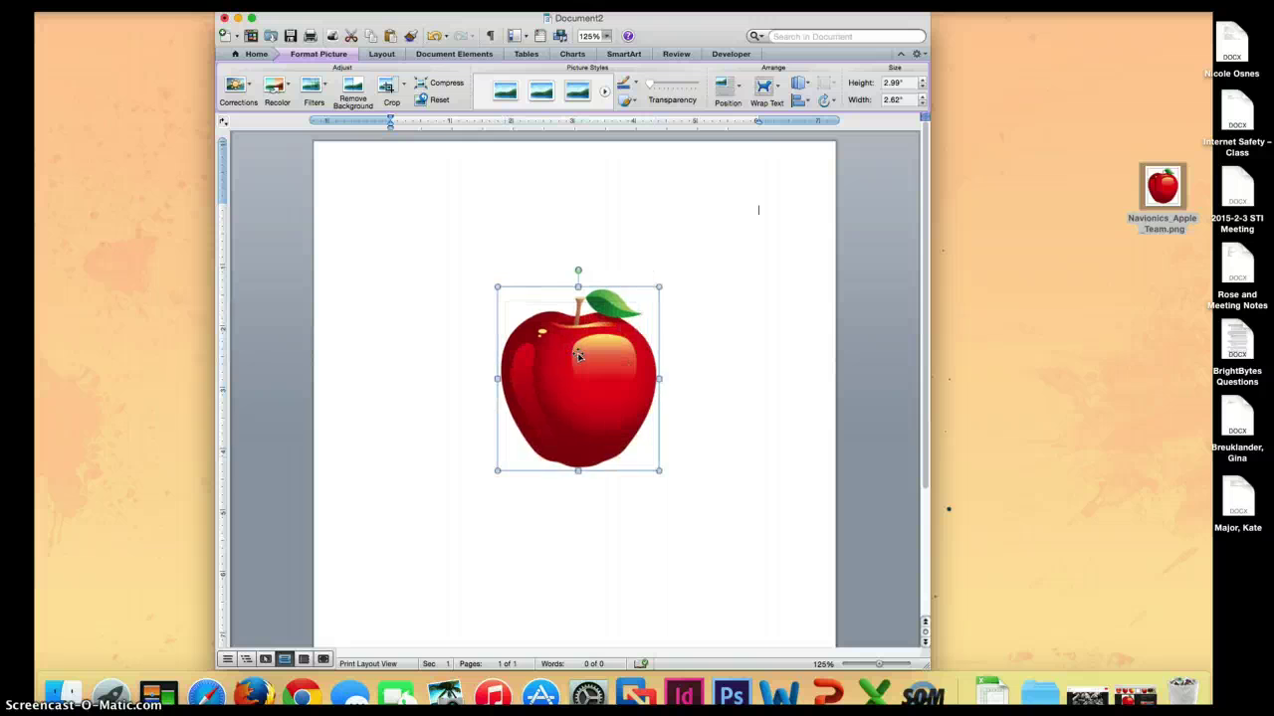
{"action": "left_click", "coordinate": [752, 359]}
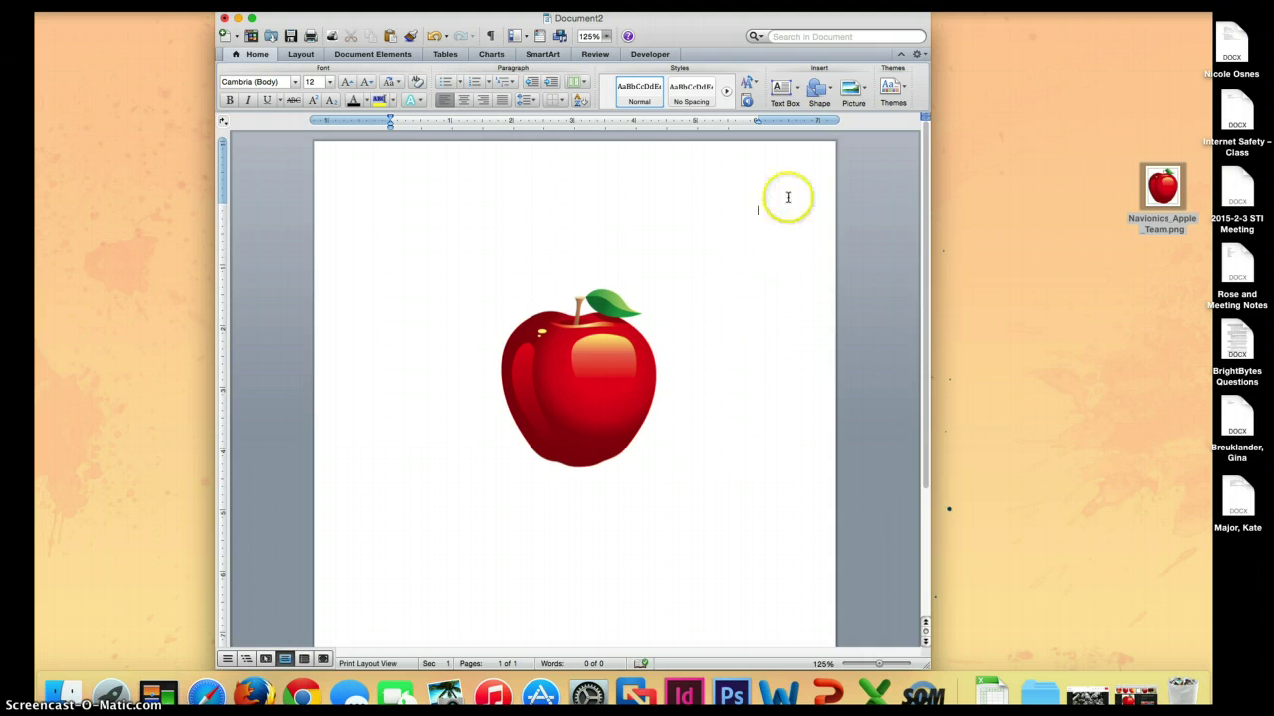
Draw a 4.63" by 3.63" Rectangle shape over the apple and select it.
{"action": "left_click", "coordinate": [817, 95]}
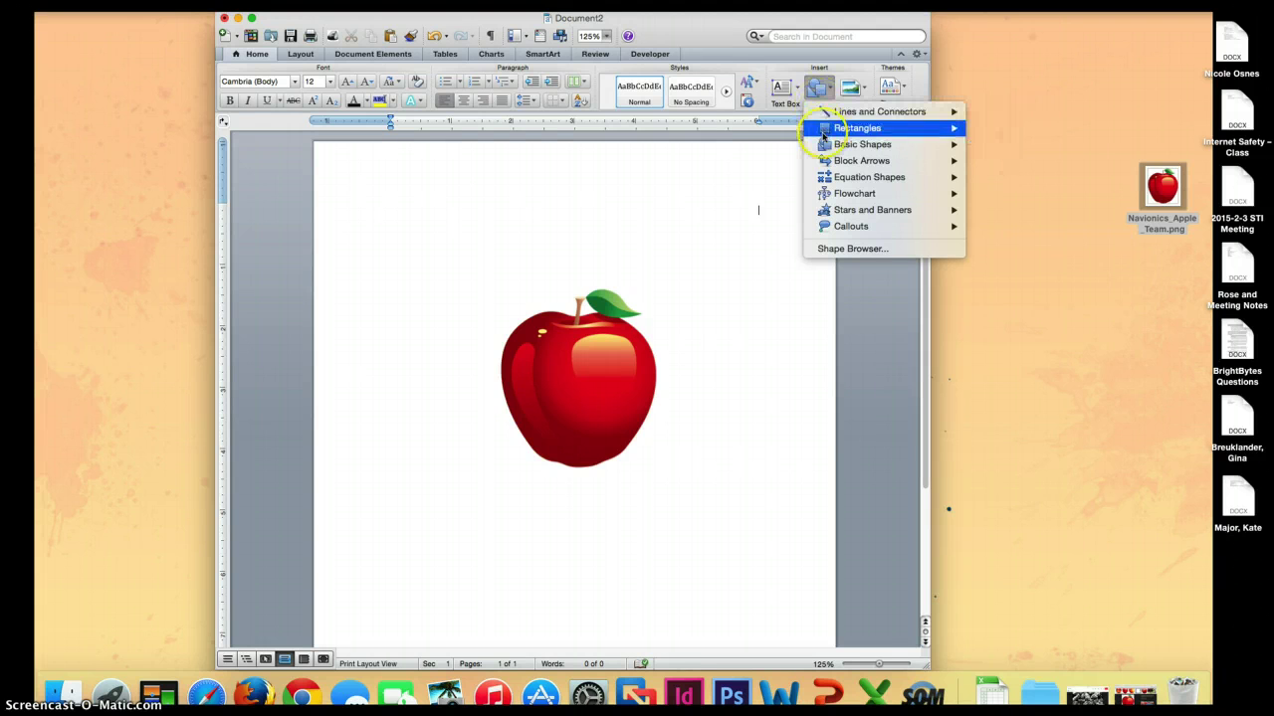
{"action": "mouse_move", "coordinate": [822, 150]}
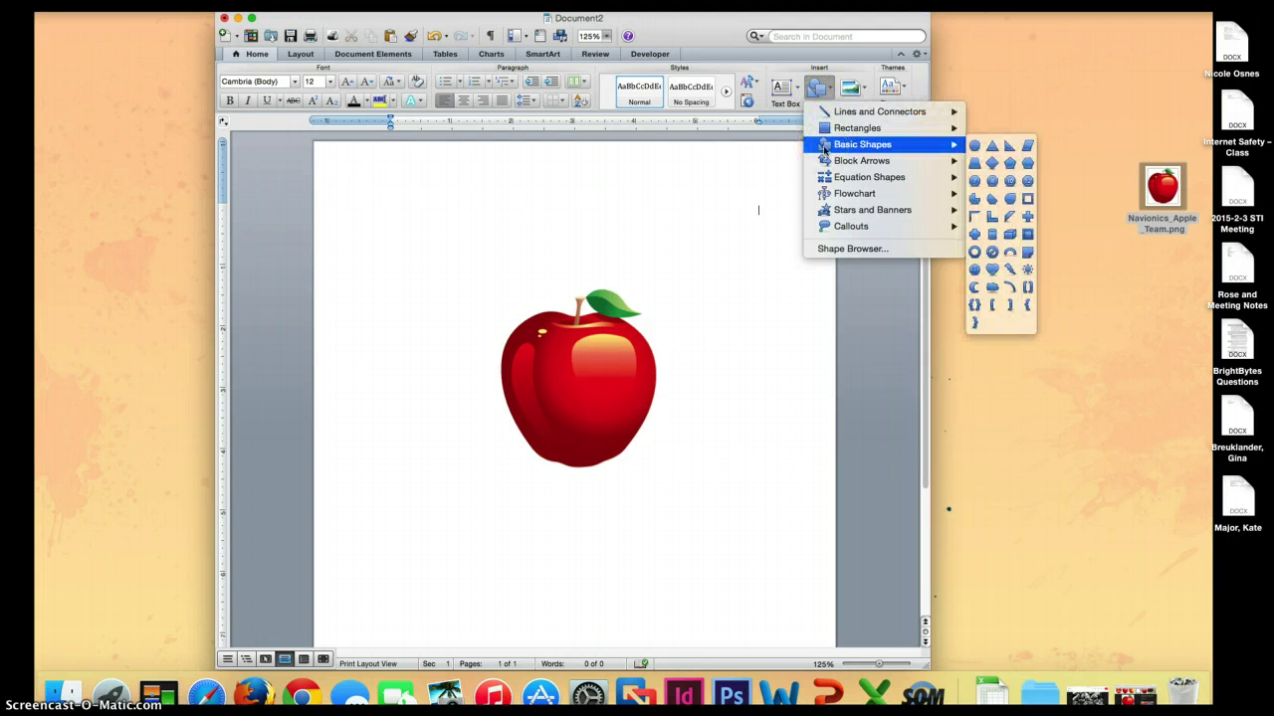
{"action": "left_click", "coordinate": [826, 134]}
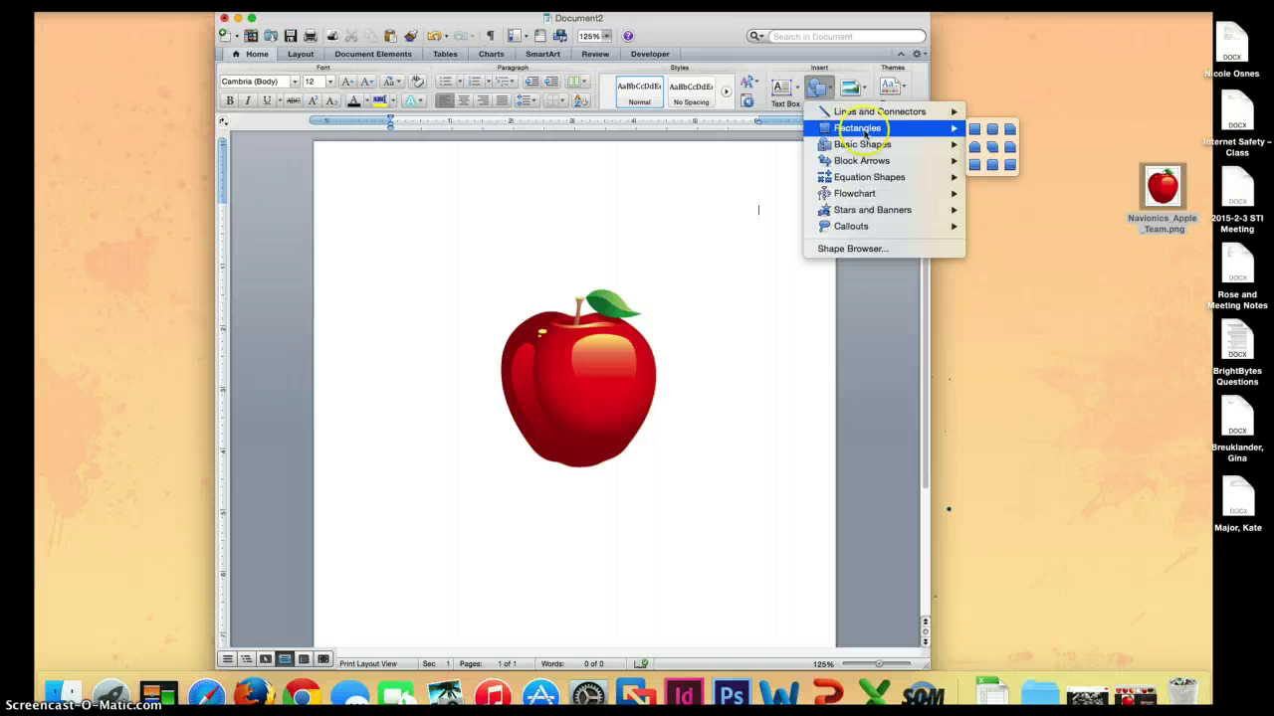
{"action": "left_click", "coordinate": [978, 130]}
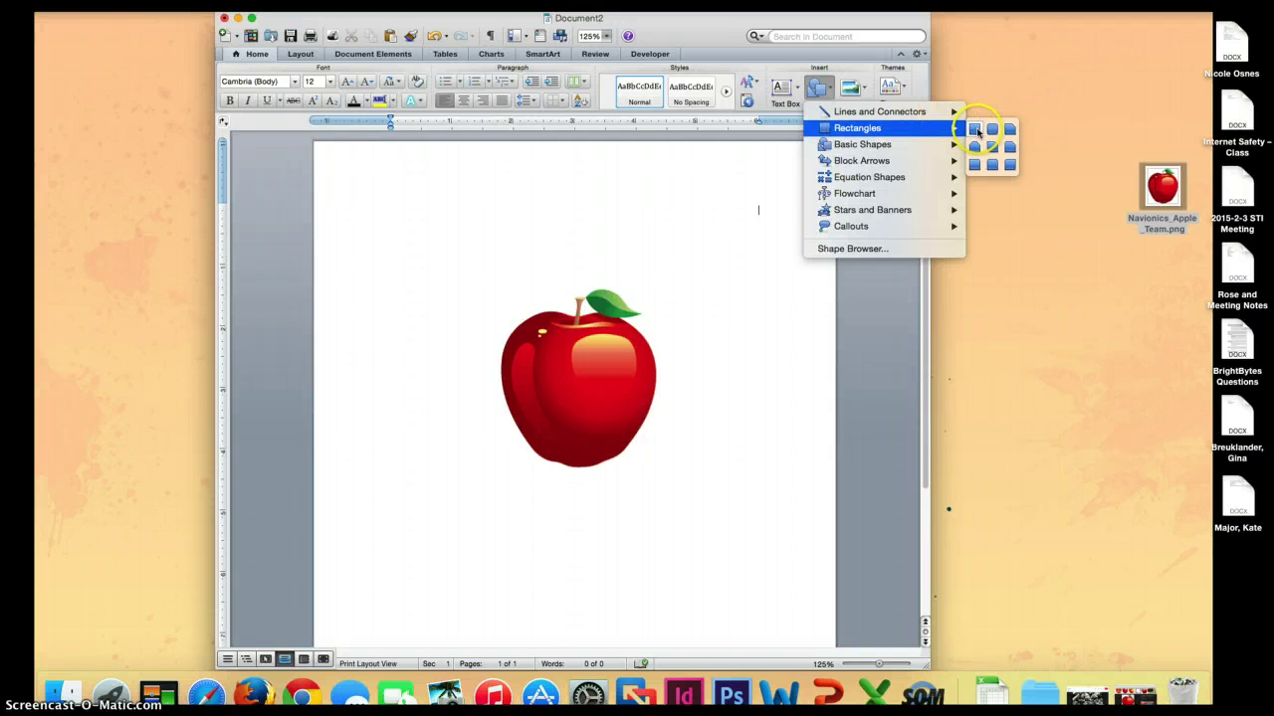
{"action": "left_click", "coordinate": [977, 131]}
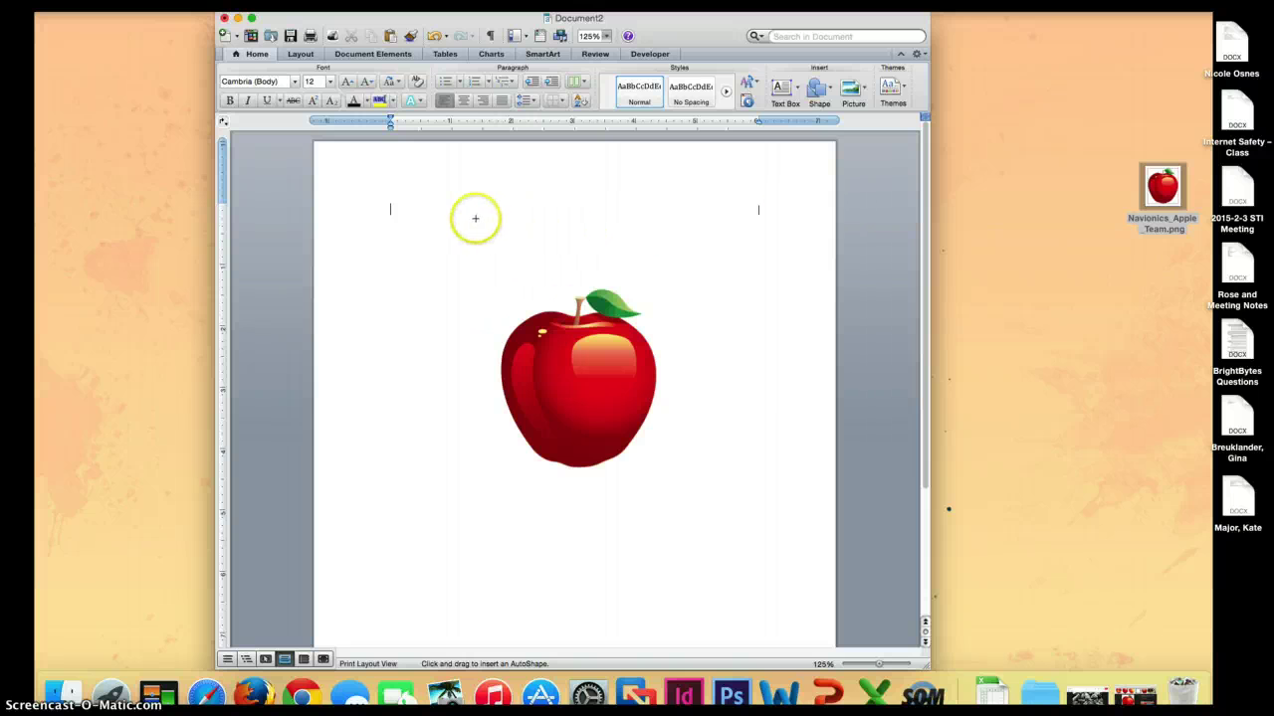
{"action": "mouse_move", "coordinate": [466, 217]}
{"action": "left_mouse_down"}
{"action": "mouse_move", "coordinate": [521, 349]}
{"action": "mouse_move", "coordinate": [631, 483]}
{"action": "mouse_move", "coordinate": [687, 500]}
{"action": "left_mouse_up"}
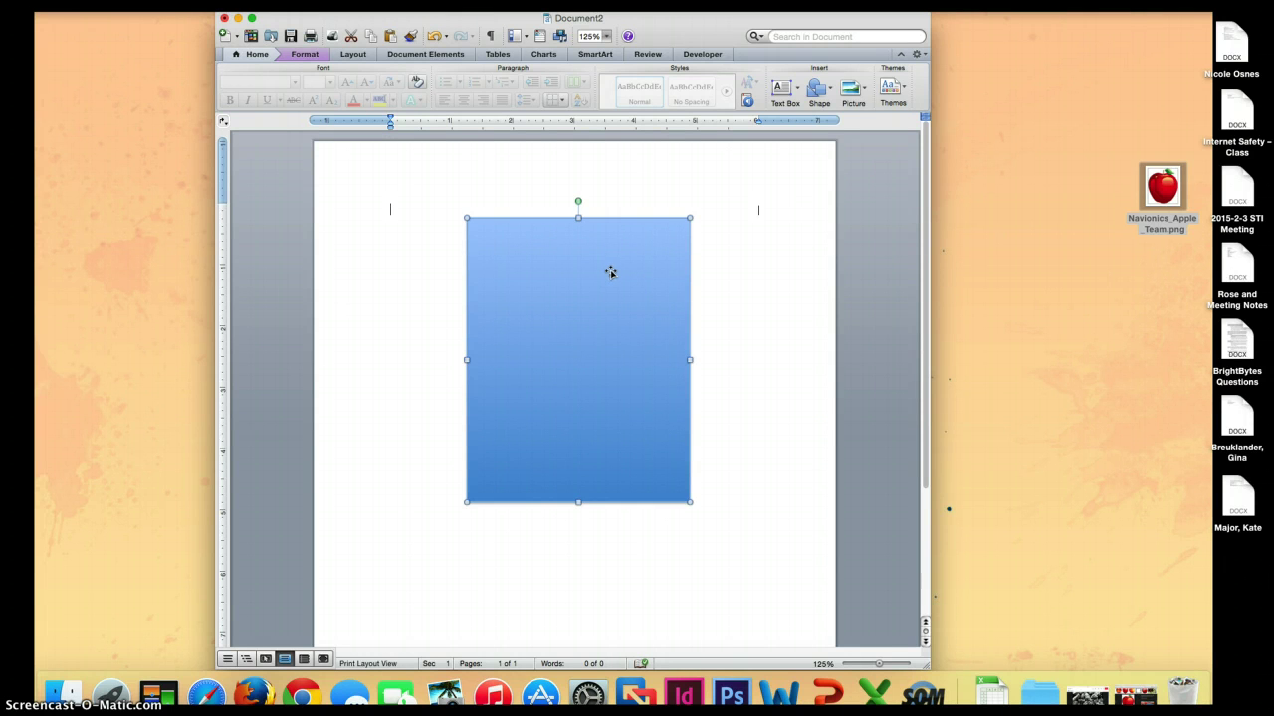
{"action": "left_click", "coordinate": [549, 245]}
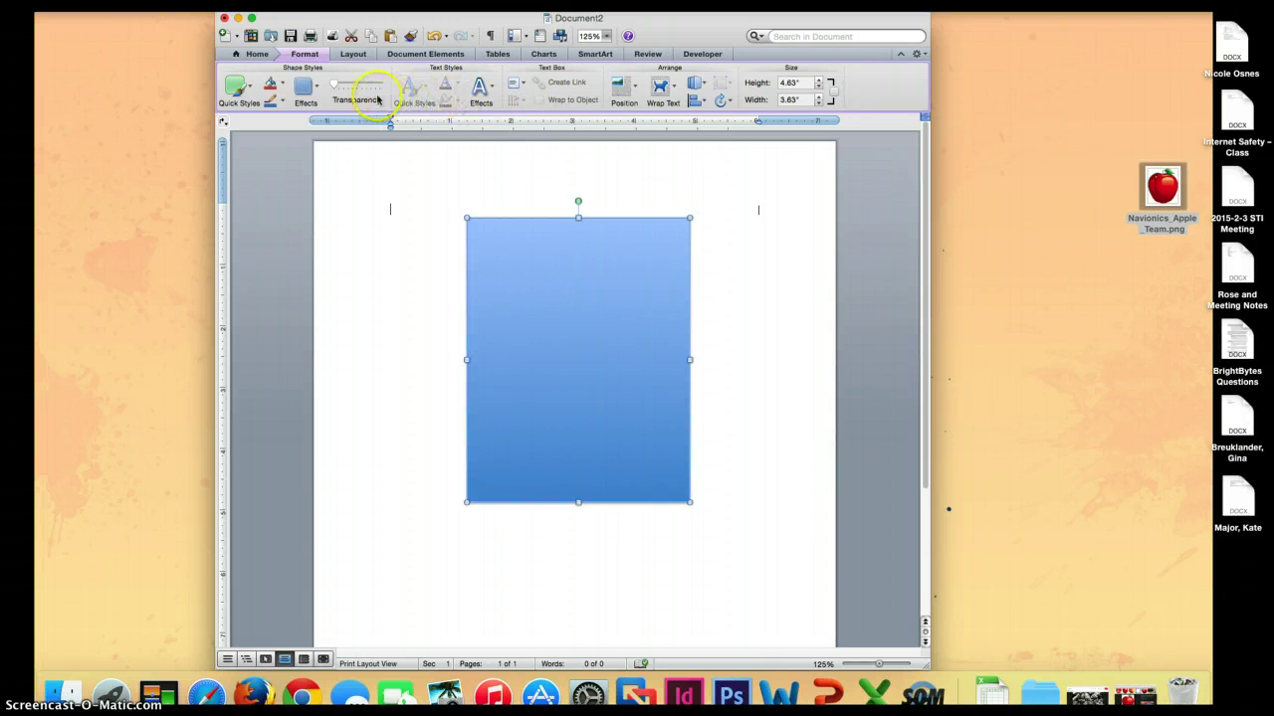
Set the rectangle's fill to No Fill.
{"action": "left_click", "coordinate": [285, 88]}
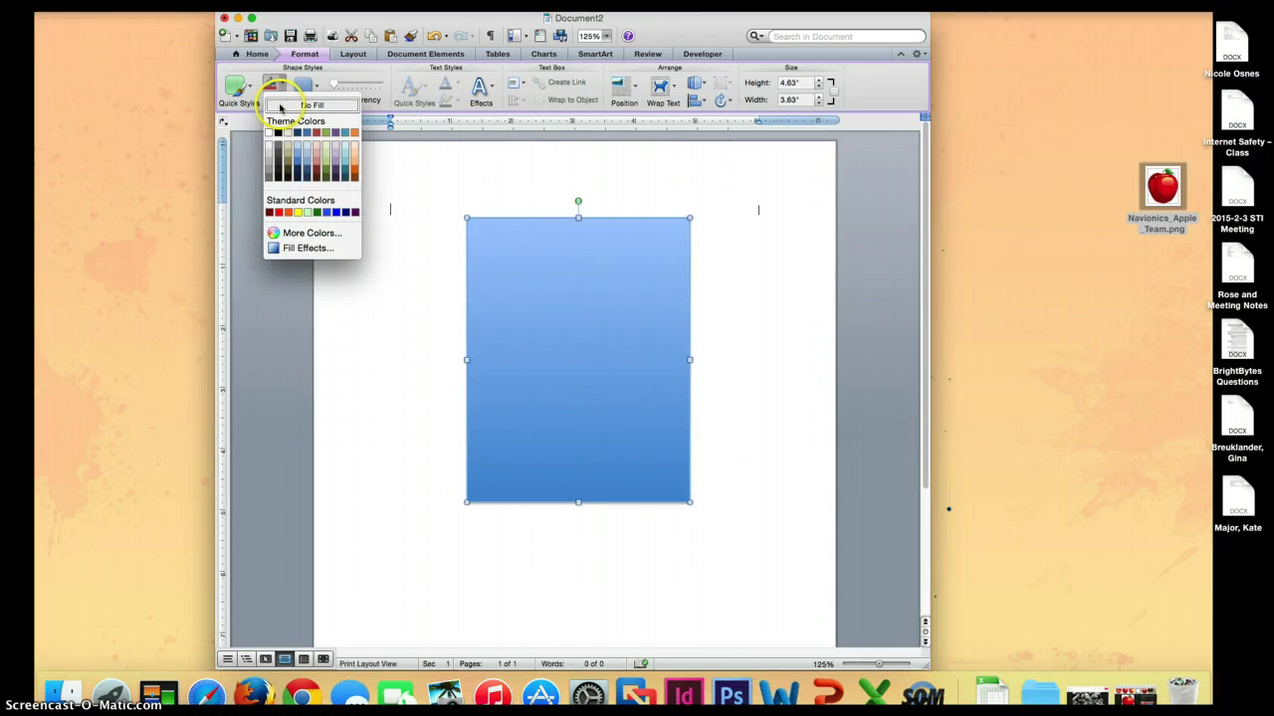
{"action": "left_click", "coordinate": [281, 106]}
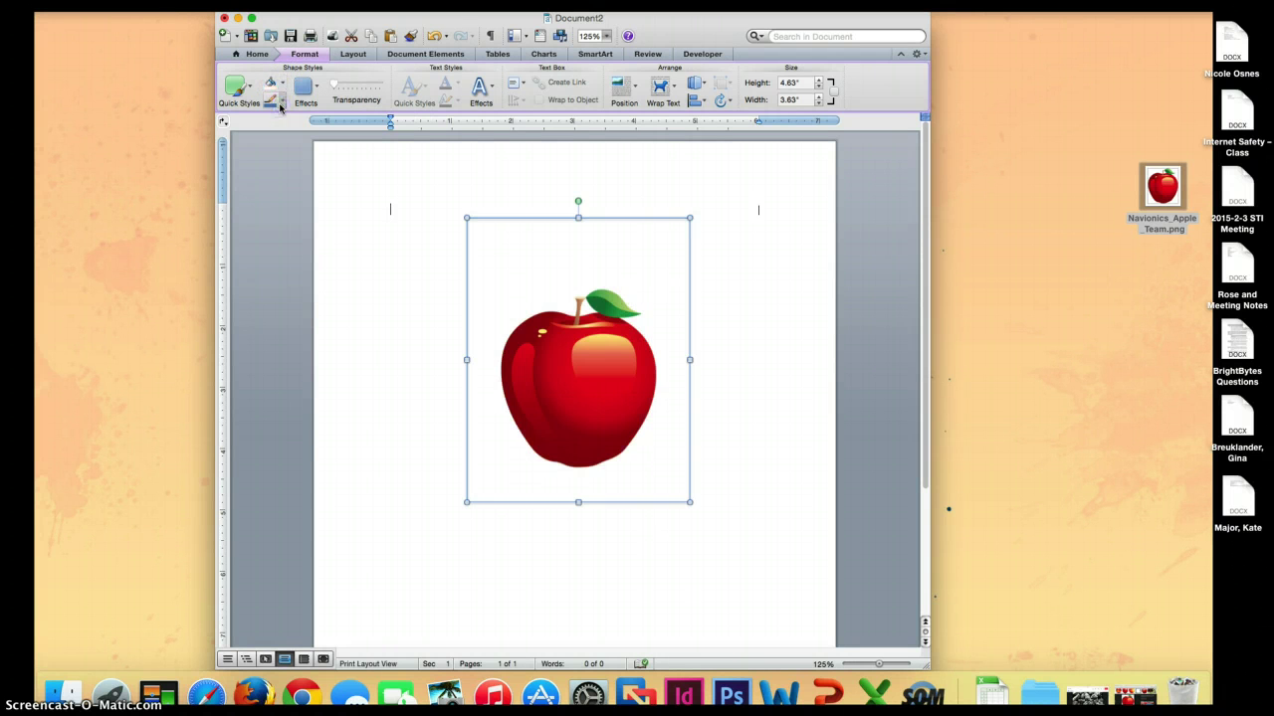
Make the rectangle's outline colour black.
{"action": "left_click", "coordinate": [411, 203]}
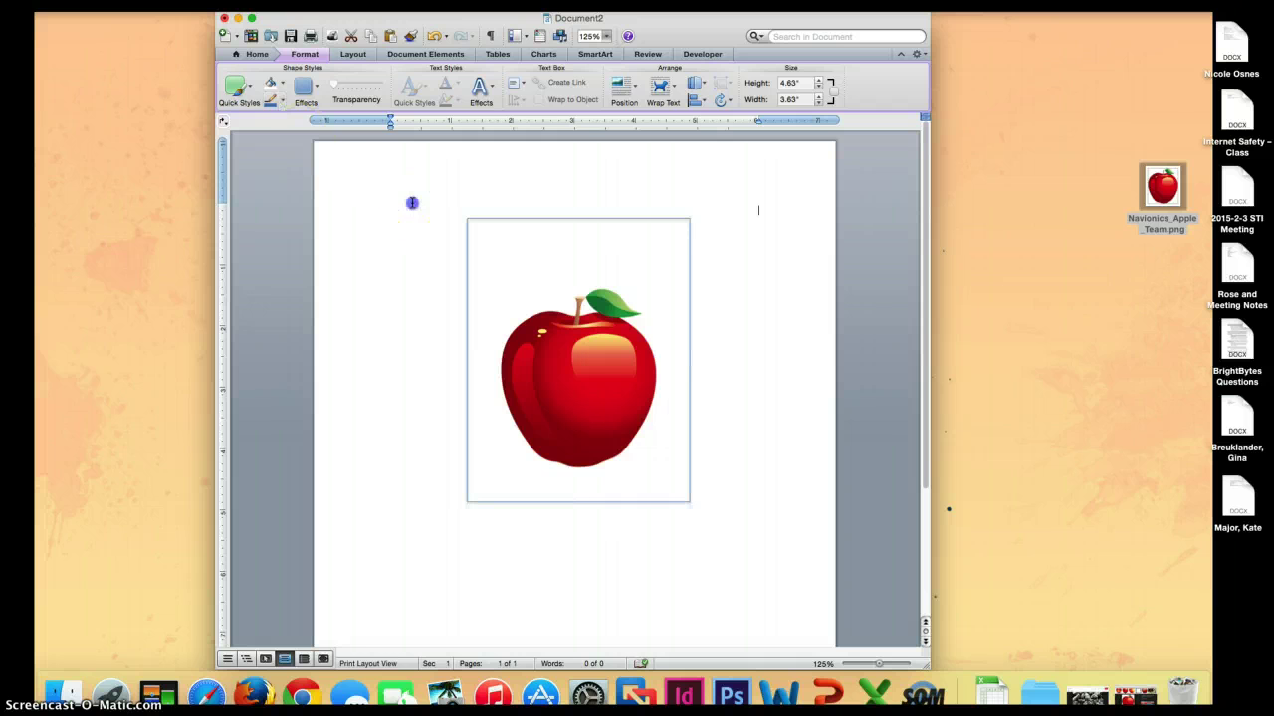
{"action": "left_click", "coordinate": [488, 220]}
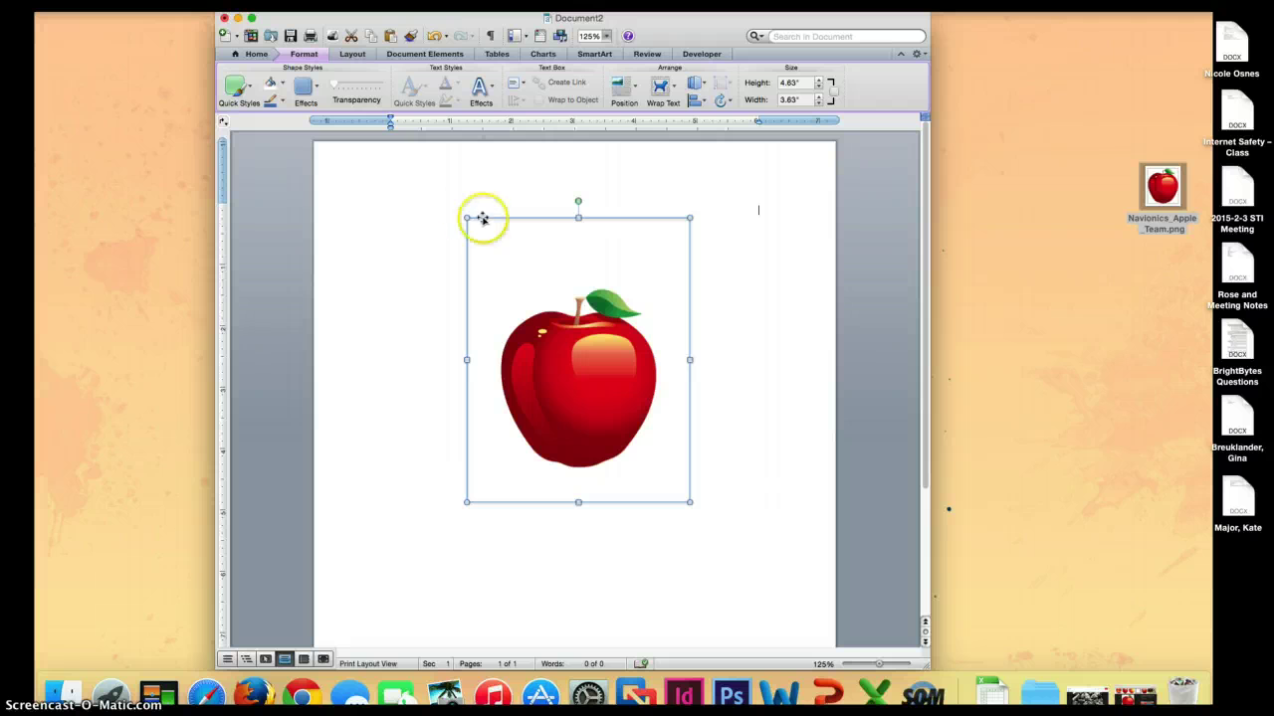
{"action": "left_click", "coordinate": [282, 103]}
{"action": "left_click", "coordinate": [283, 103]}
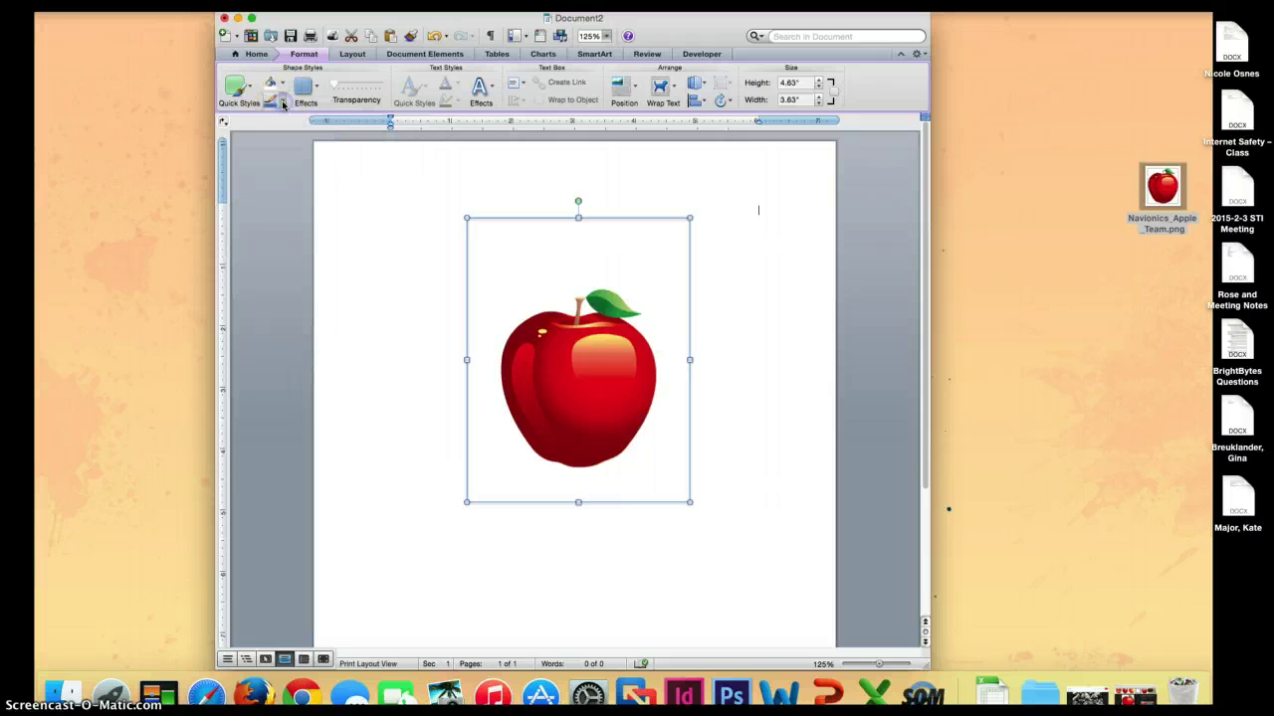
{"action": "left_click", "coordinate": [283, 103]}
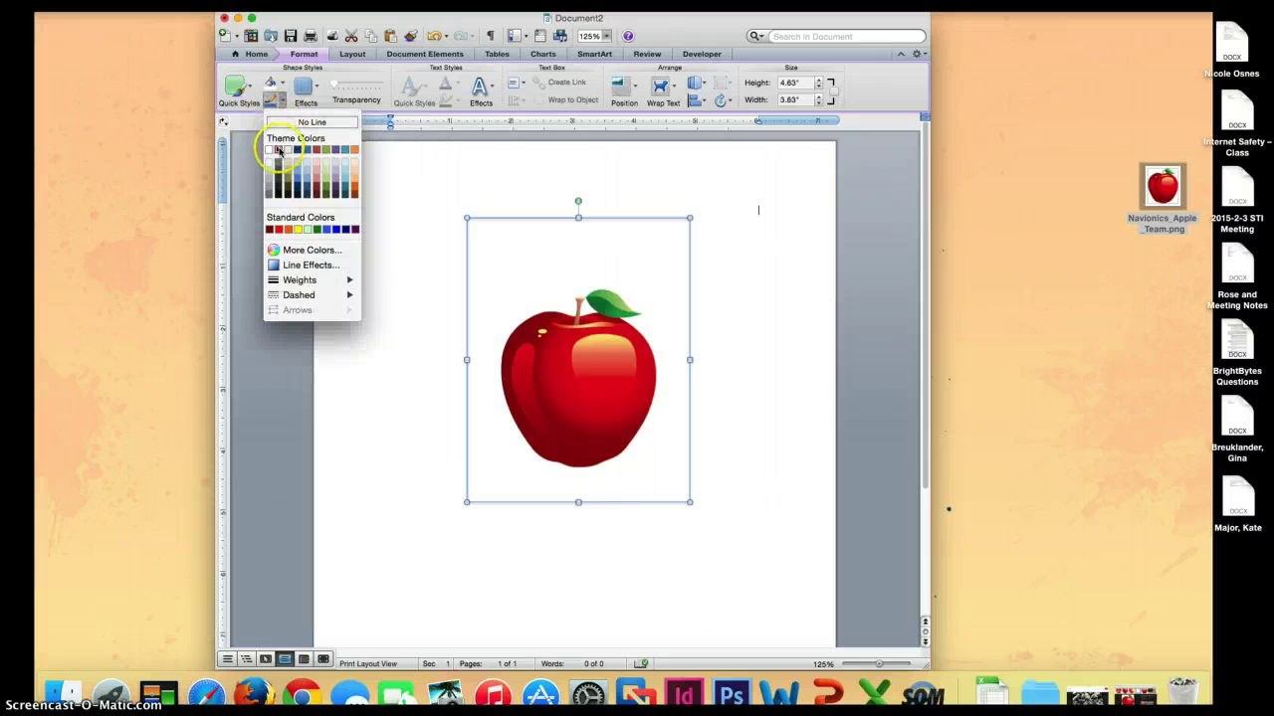
{"action": "left_click", "coordinate": [278, 150]}
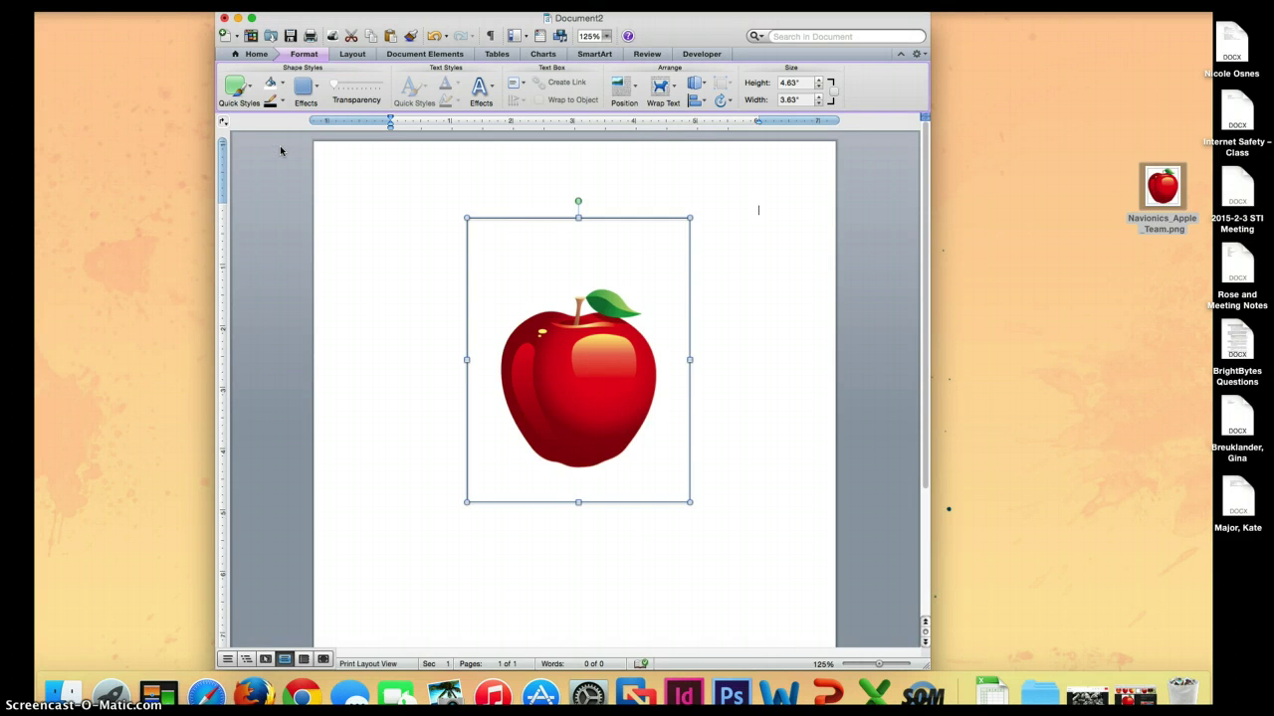
{"action": "left_click", "coordinate": [280, 139]}
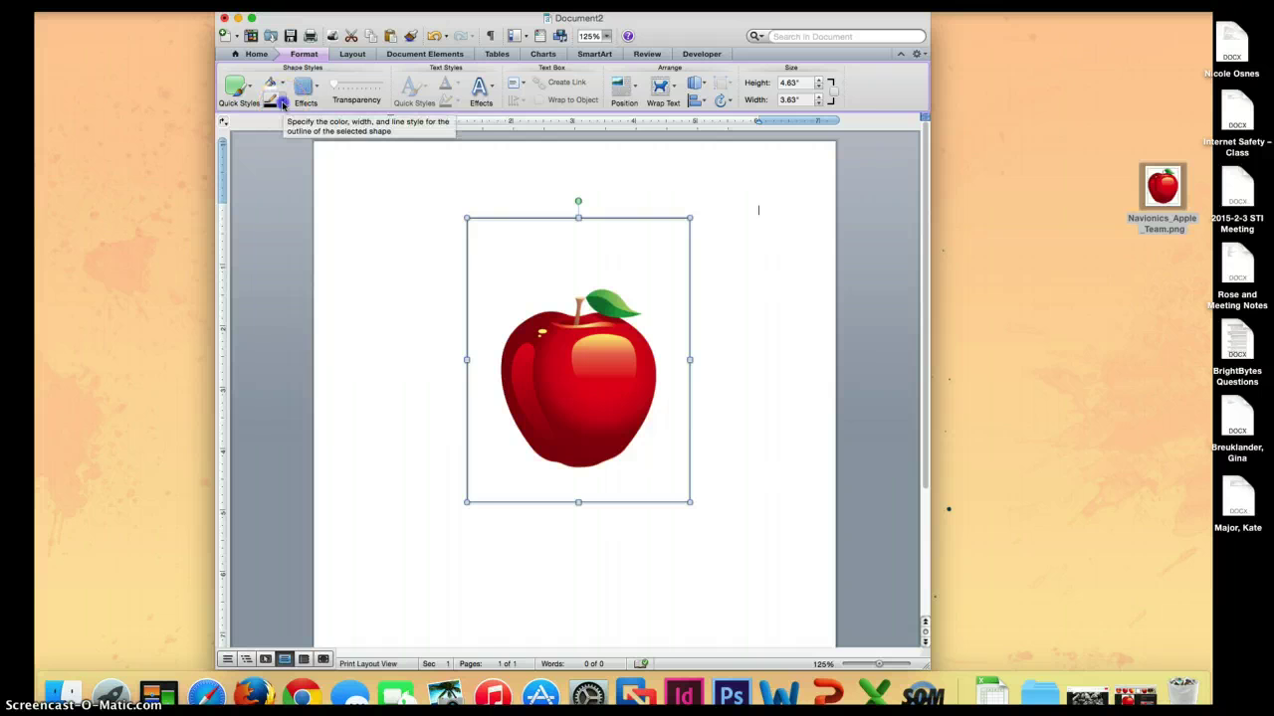
Set the rectangle's outline weight to 4 1/2 pt.
{"action": "left_click", "coordinate": [283, 104]}
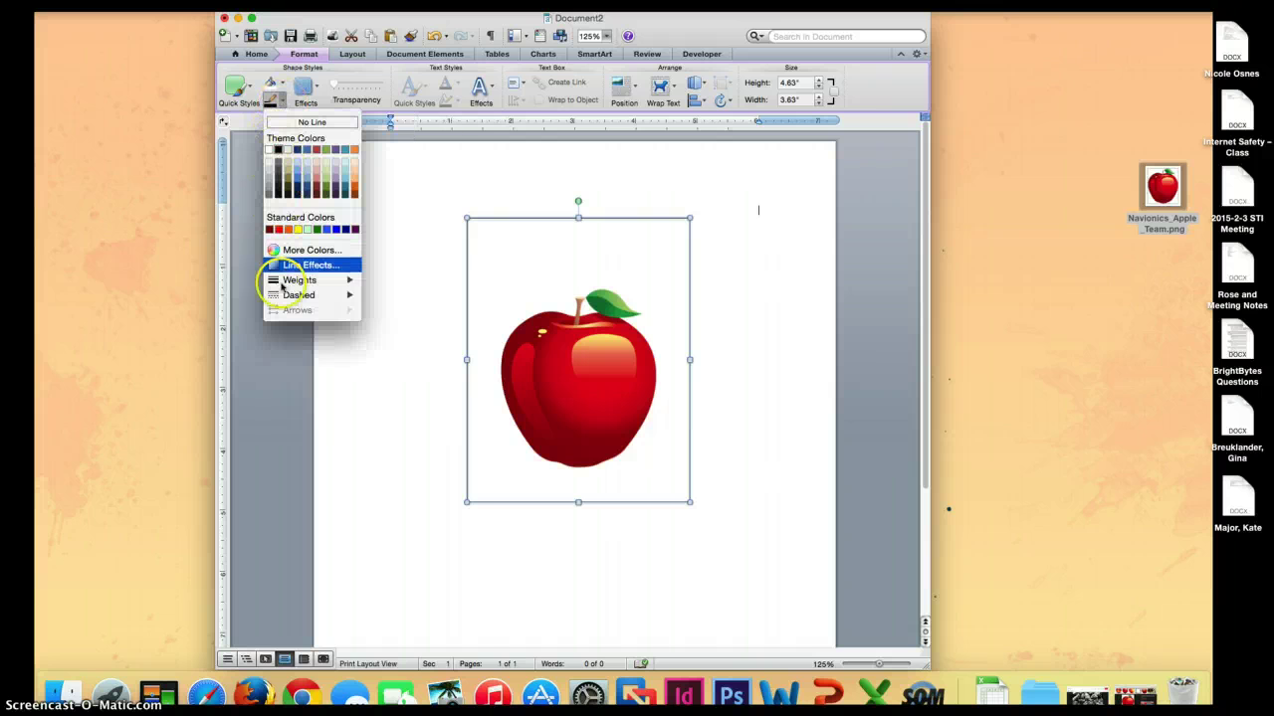
{"action": "mouse_move", "coordinate": [285, 283]}
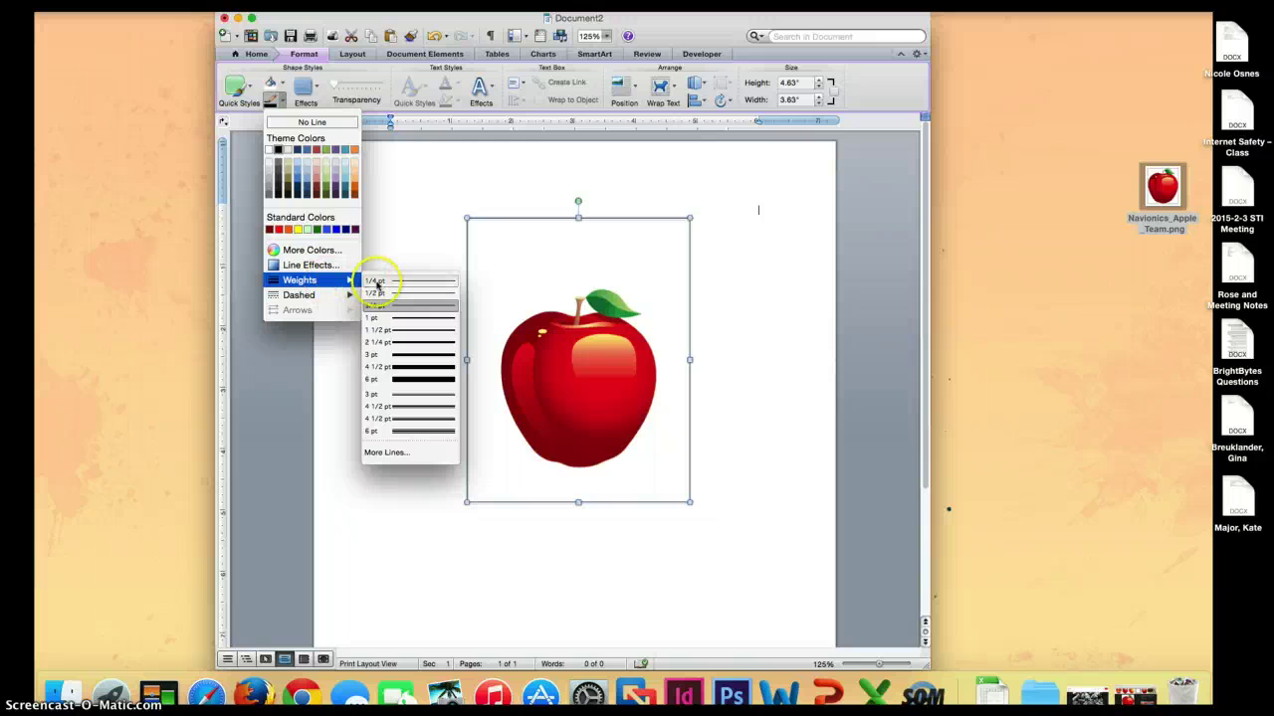
{"action": "left_click", "coordinate": [383, 367]}
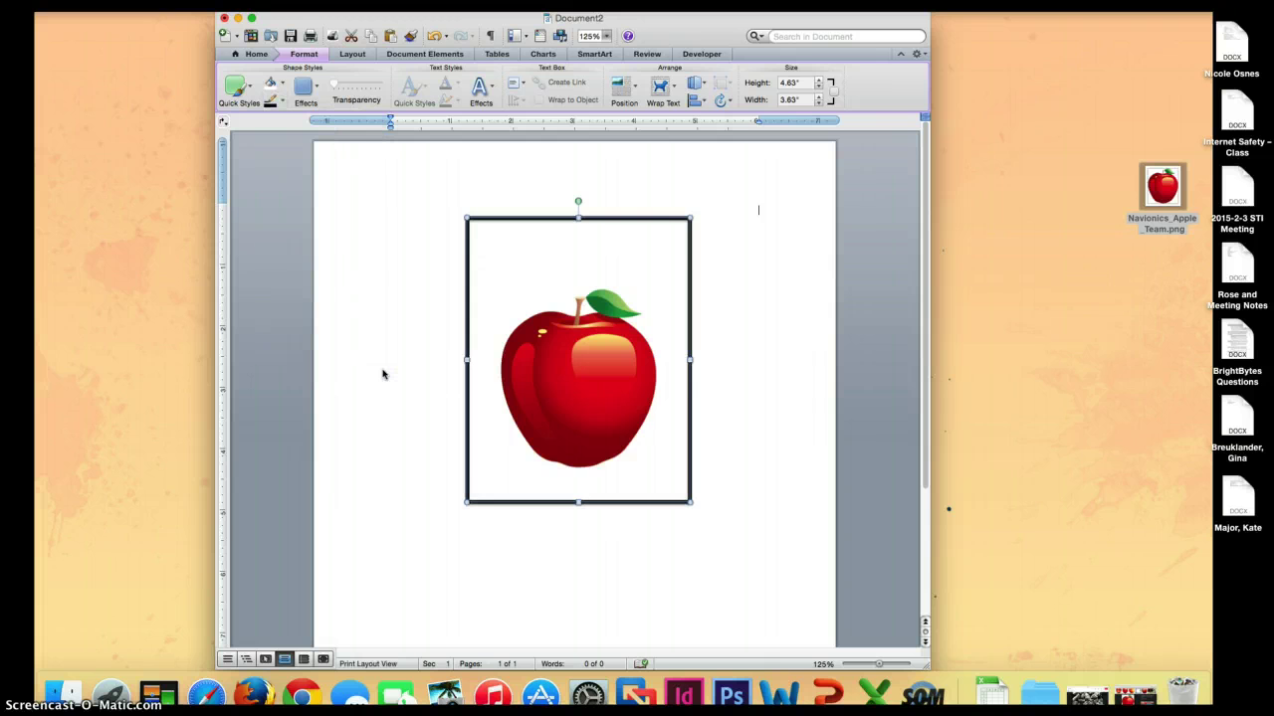
{"action": "left_click", "coordinate": [382, 372]}
Remove any glow from the apple picture with the No Glow effect.
{"action": "left_click", "coordinate": [723, 266]}
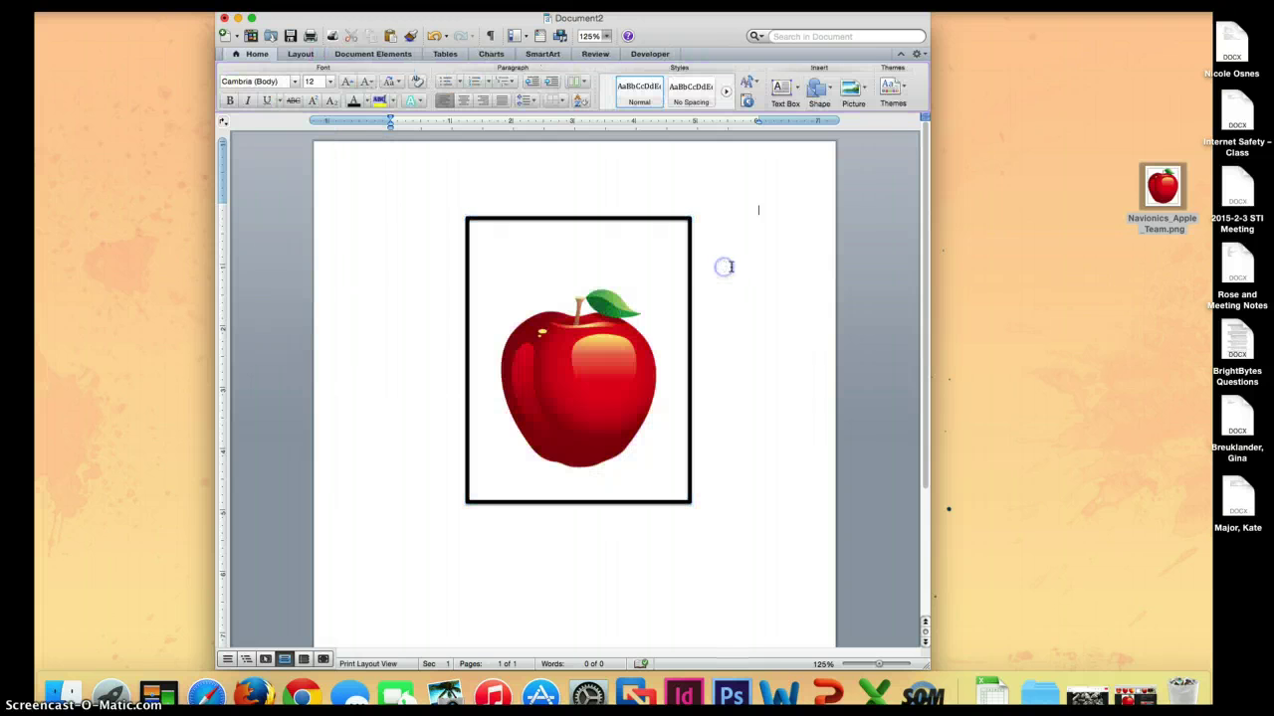
{"action": "left_click_drag", "start_coordinate": [697, 254], "coordinate": [486, 217]}
{"action": "left_click", "coordinate": [503, 219]}
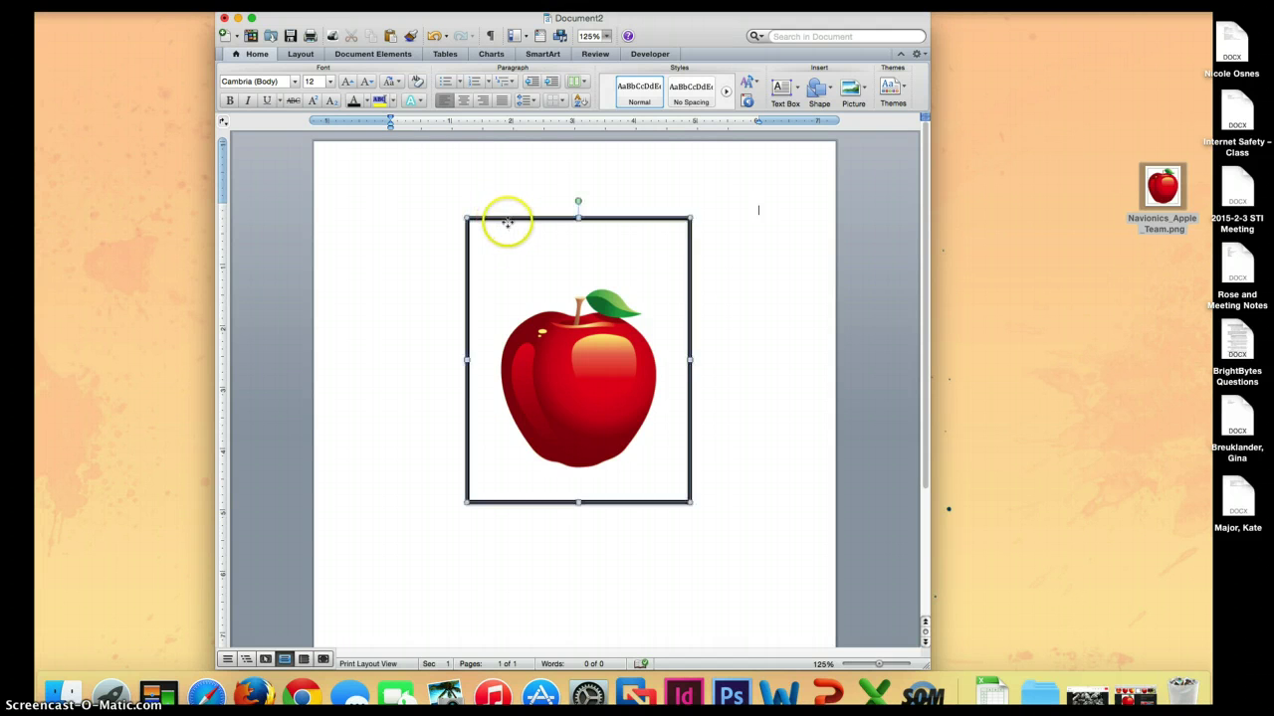
{"action": "left_click_drag", "start_coordinate": [502, 227], "coordinate": [492, 232]}
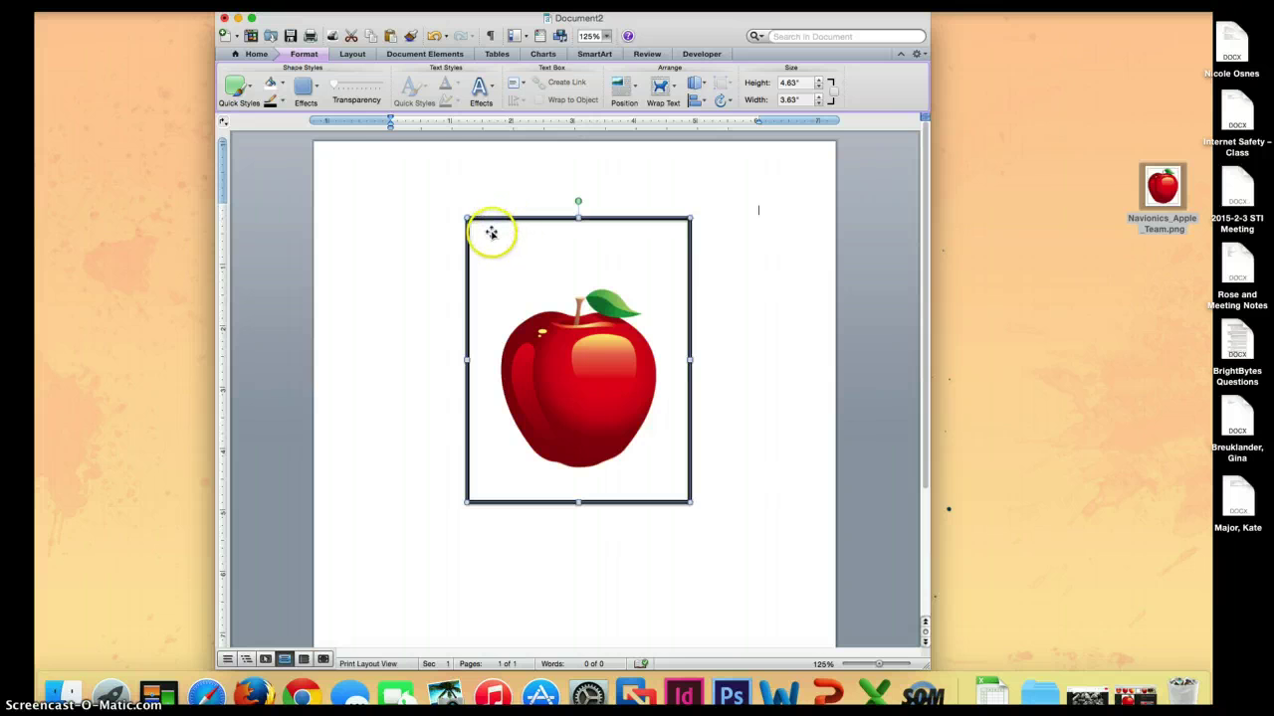
{"action": "left_click", "coordinate": [317, 91]}
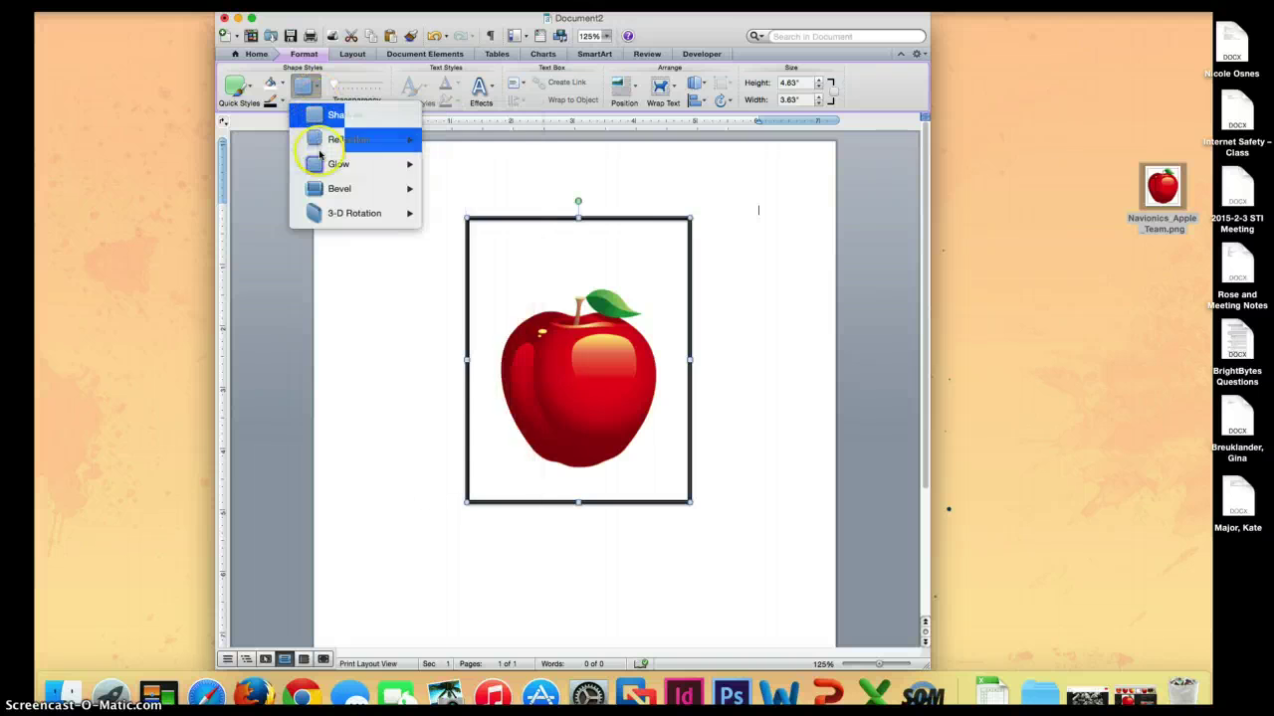
{"action": "left_click", "coordinate": [321, 165]}
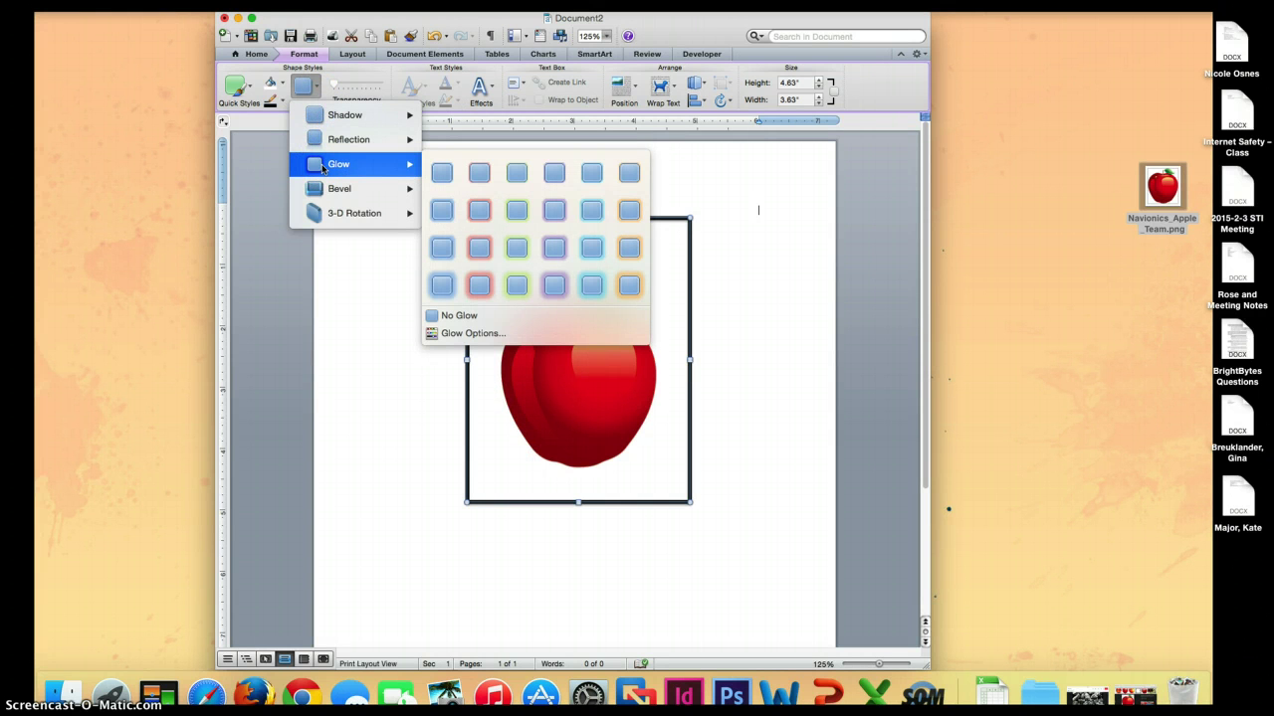
{"action": "left_click", "coordinate": [444, 316]}
Remove the shadow from the apple picture with No Shadow, then deselect it.
{"action": "left_click", "coordinate": [388, 317]}
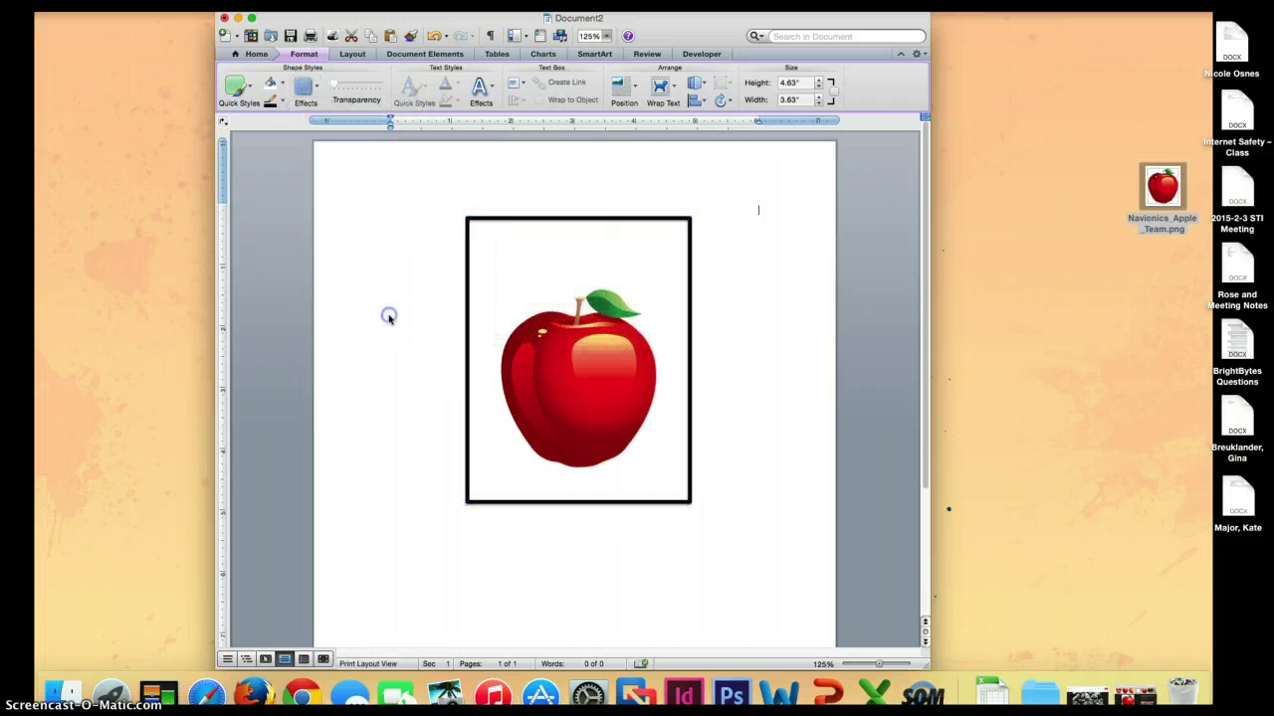
{"action": "left_click", "coordinate": [486, 220]}
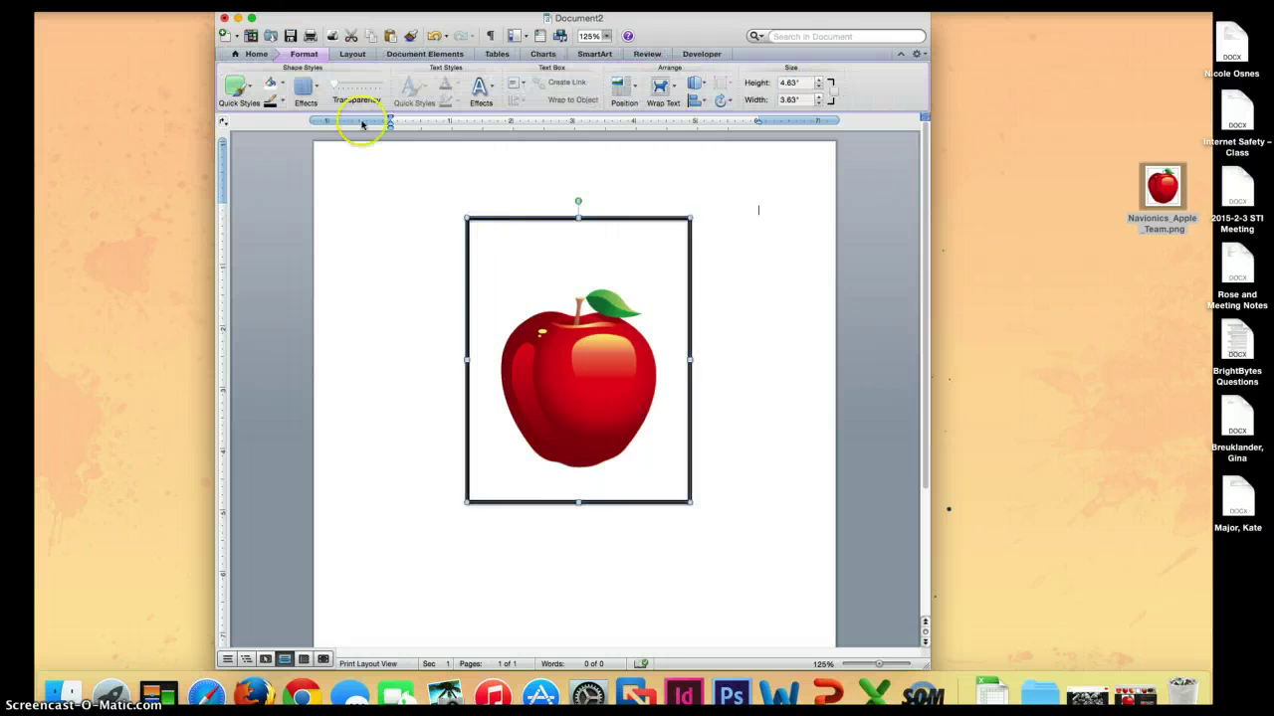
{"action": "left_click", "coordinate": [306, 90]}
{"action": "mouse_move", "coordinate": [328, 117]}
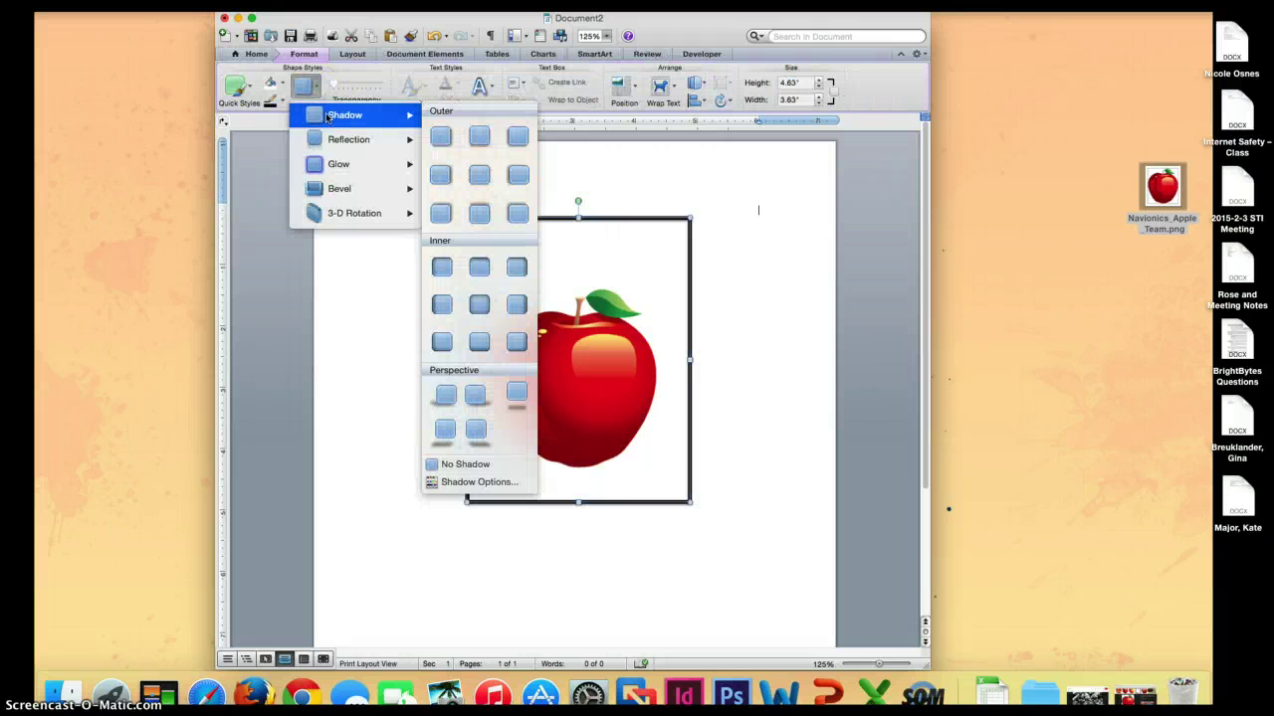
{"action": "left_click", "coordinate": [472, 465]}
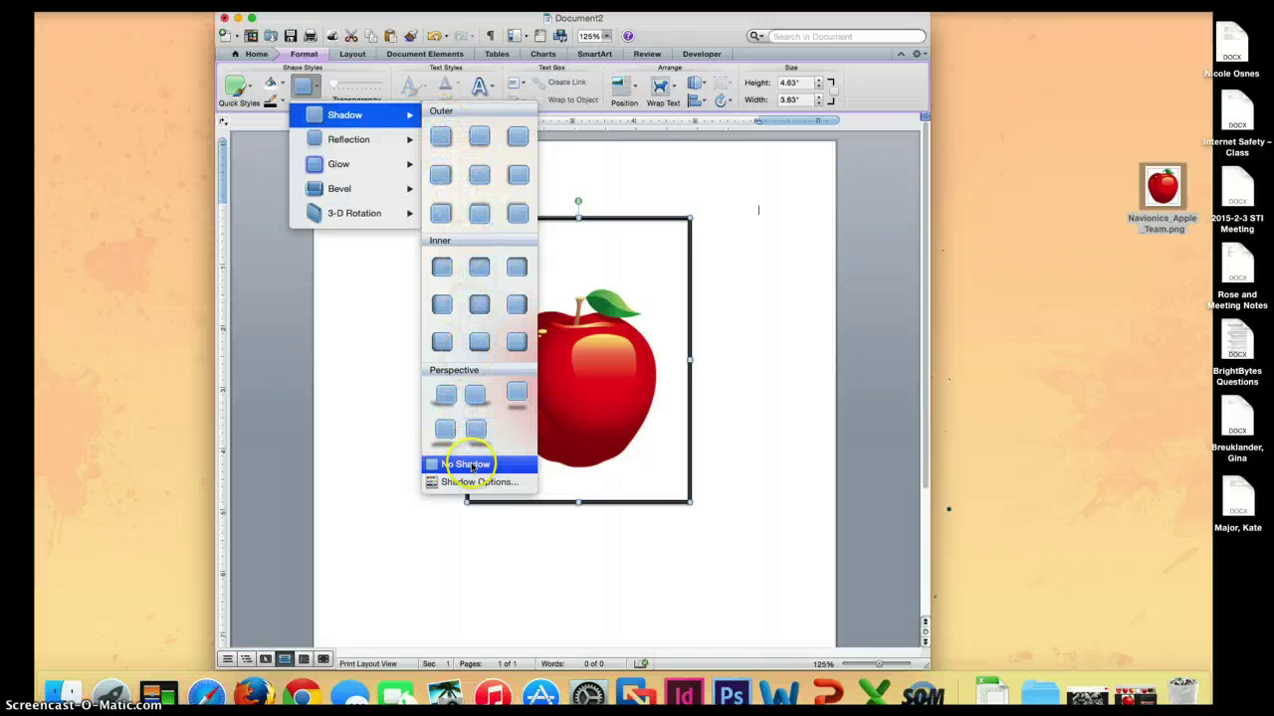
{"action": "left_click", "coordinate": [546, 421]}
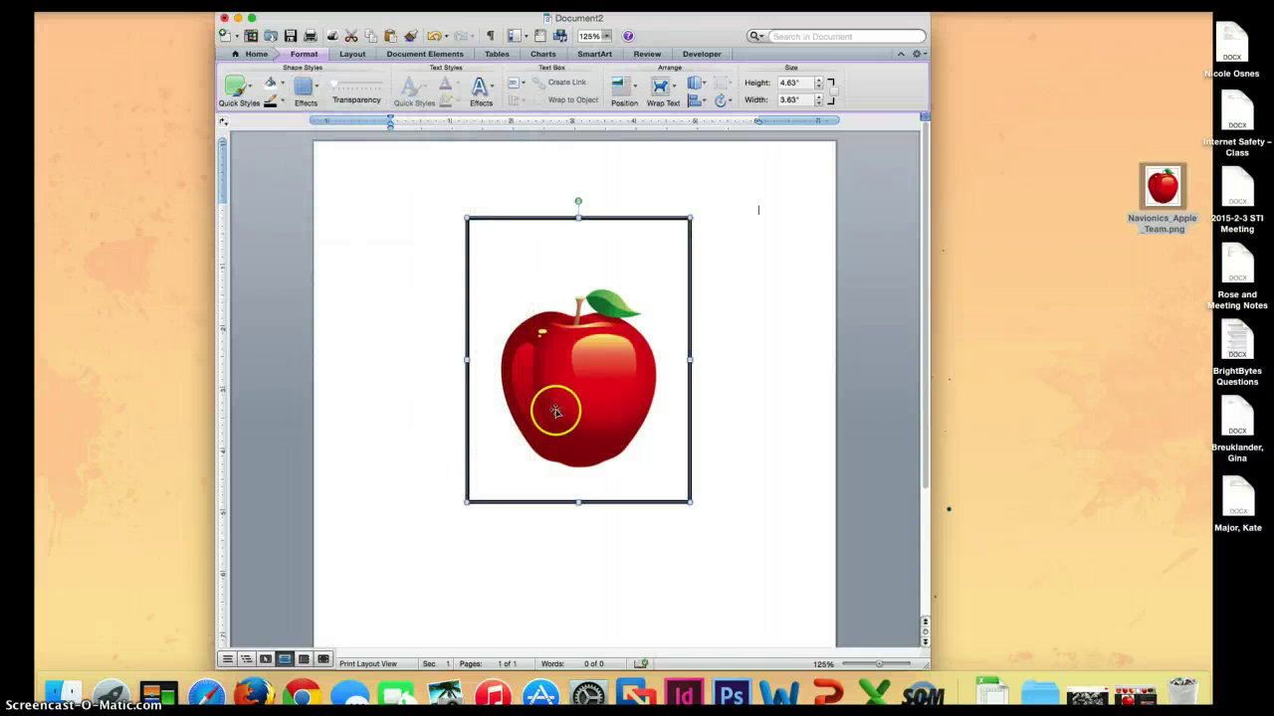
{"action": "left_click", "coordinate": [734, 271]}
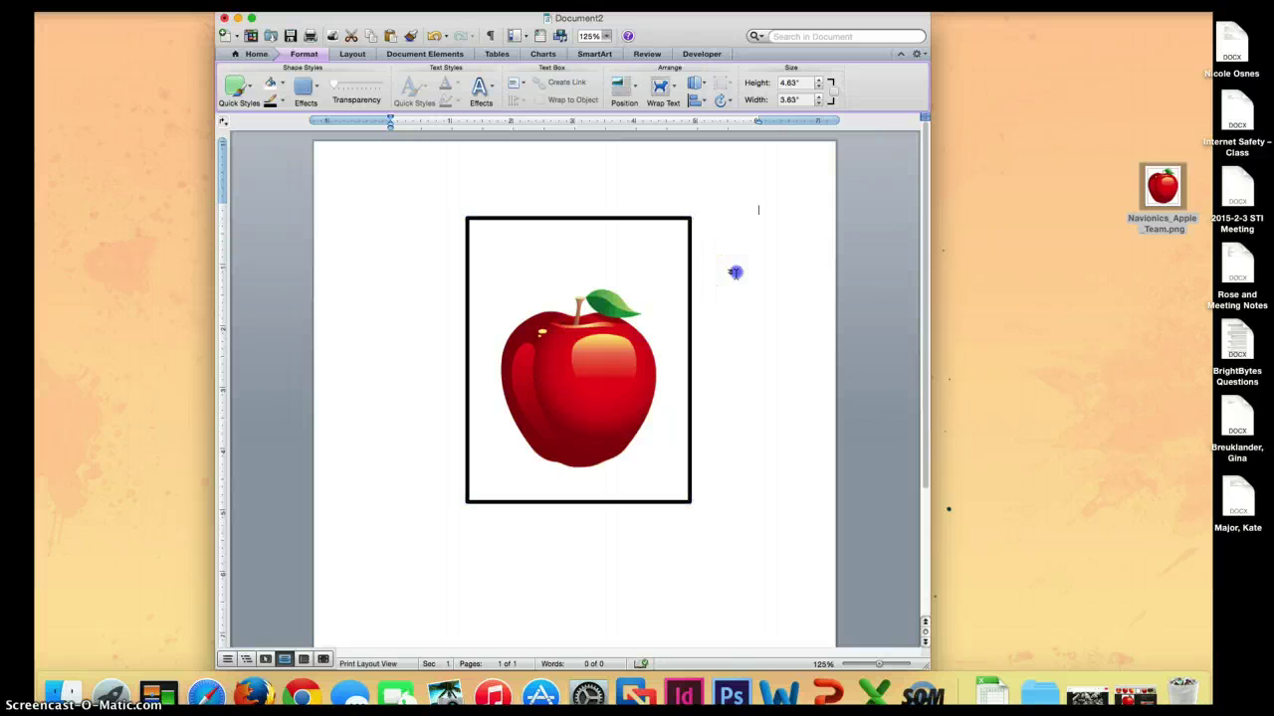
{"action": "left_click", "coordinate": [733, 272]}
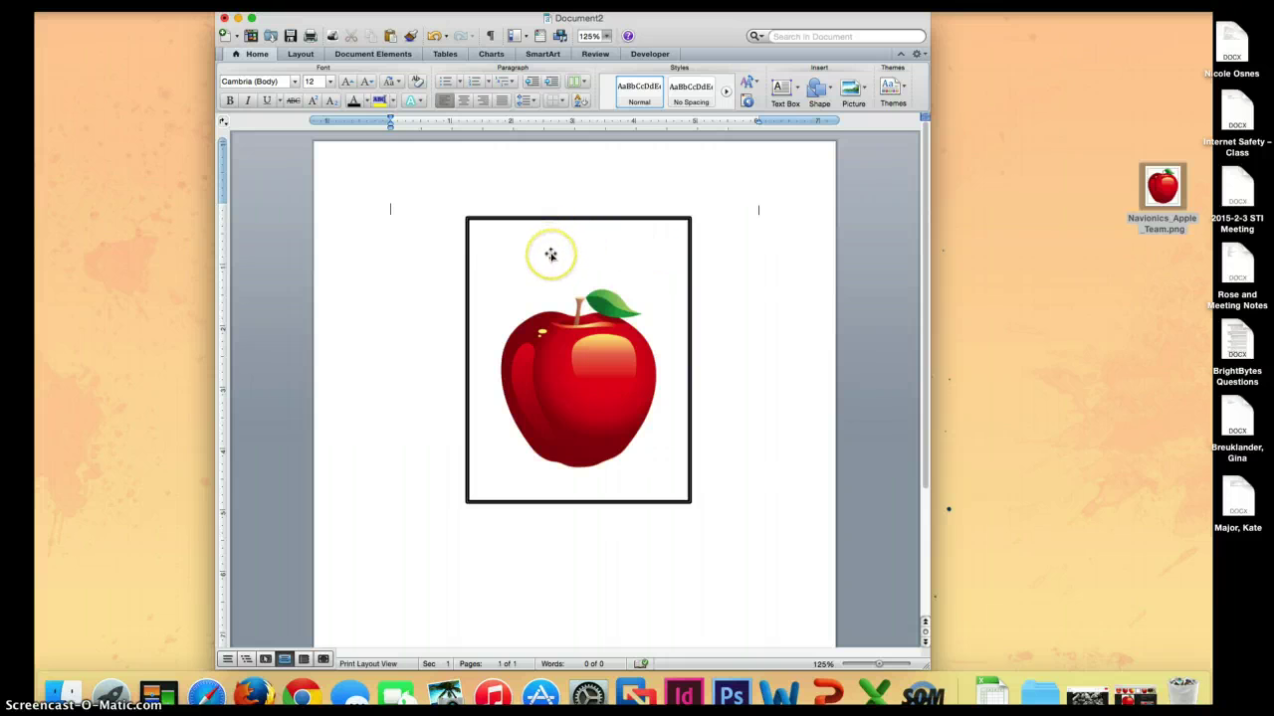
{"action": "left_click_drag", "start_coordinate": [551, 255], "coordinate": [412, 207]}
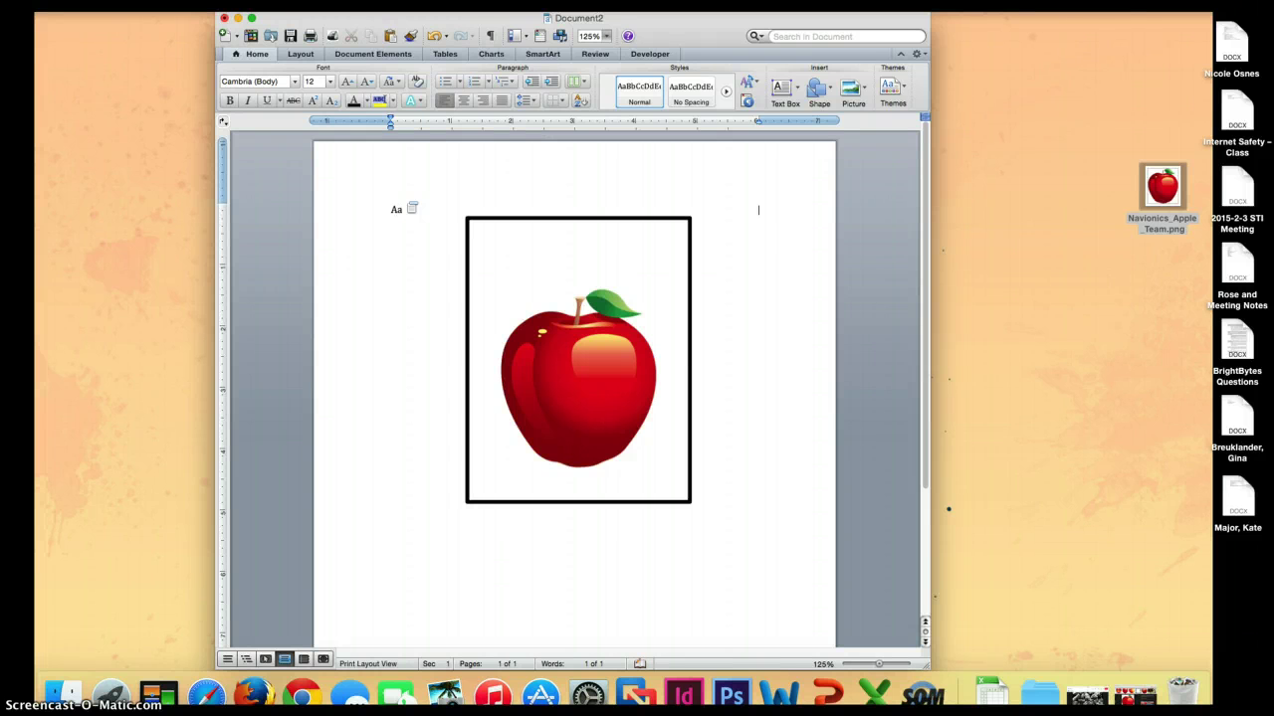
{"action": "mouse_move", "coordinate": [412, 207]}
{"action": "left_mouse_down"}
{"action": "mouse_move", "coordinate": [407, 245]}
{"action": "mouse_move", "coordinate": [394, 212]}
{"action": "left_mouse_up"}
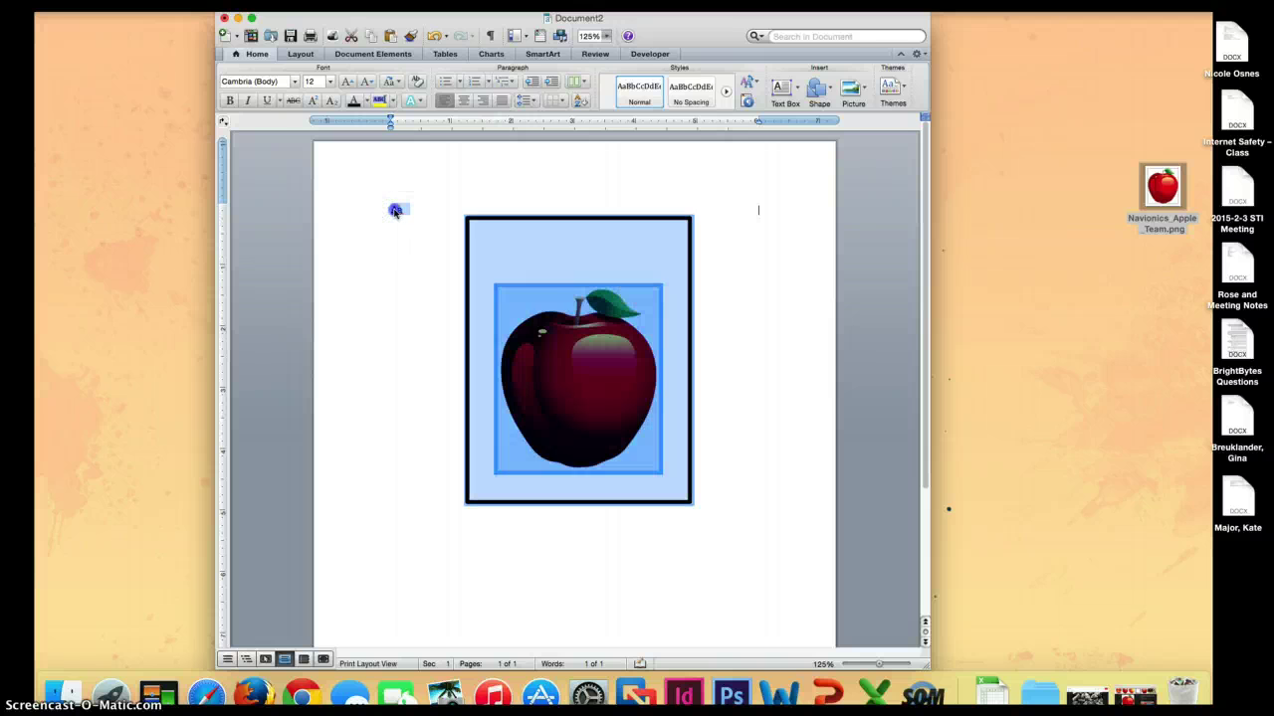
{"action": "left_click", "coordinate": [396, 210]}
{"action": "left_click", "coordinate": [402, 205]}
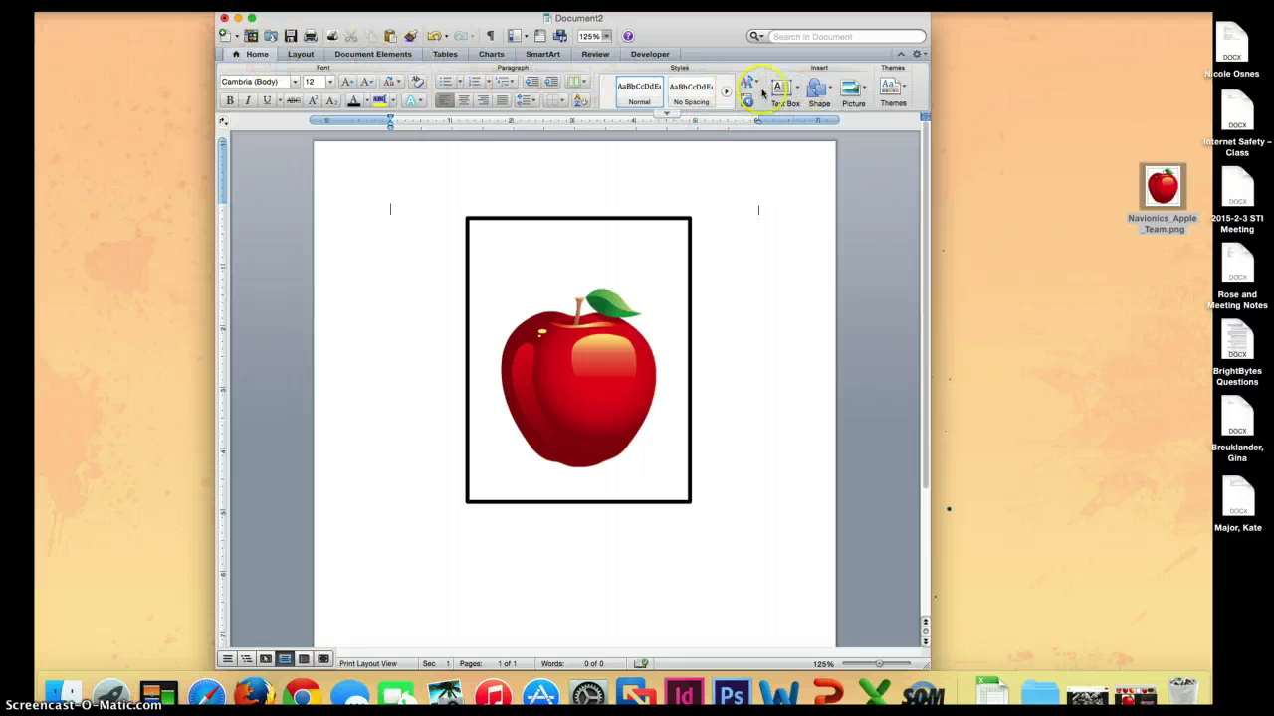
Draw a horizontal text box at the top of the apple's frame, type 'Aa', and select it.
{"action": "left_click", "coordinate": [780, 92]}
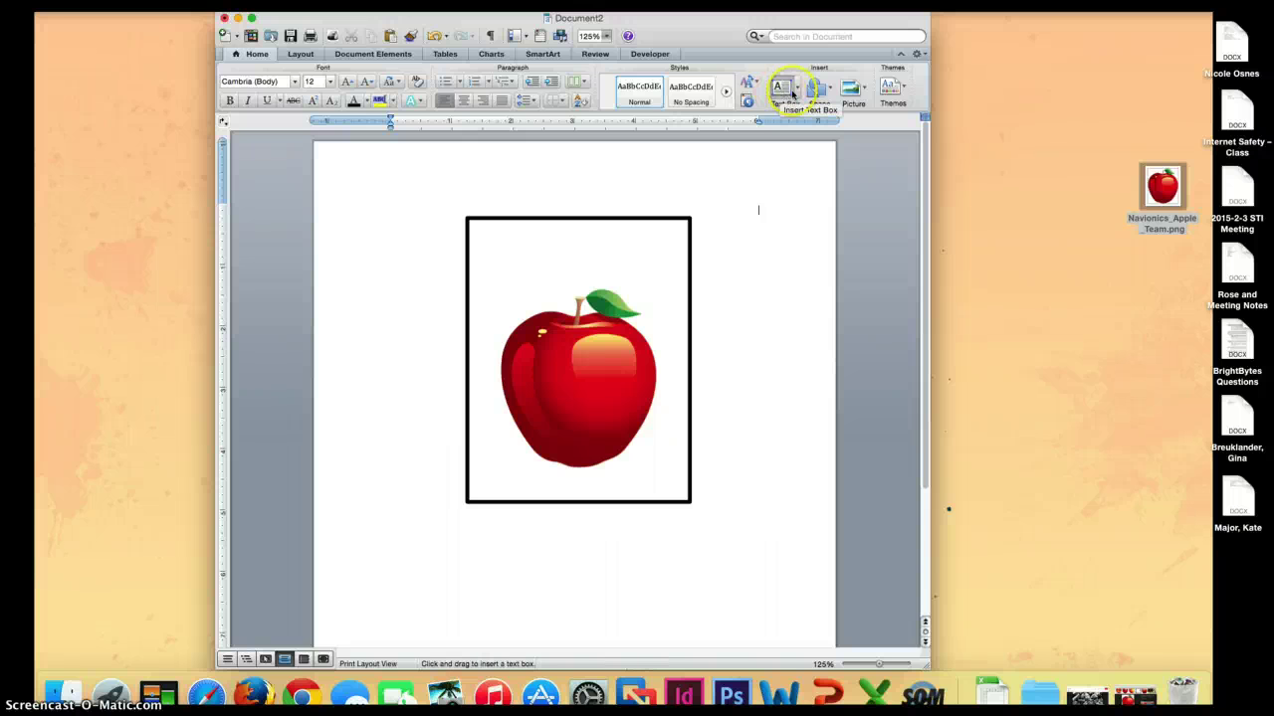
{"action": "left_click", "coordinate": [796, 91]}
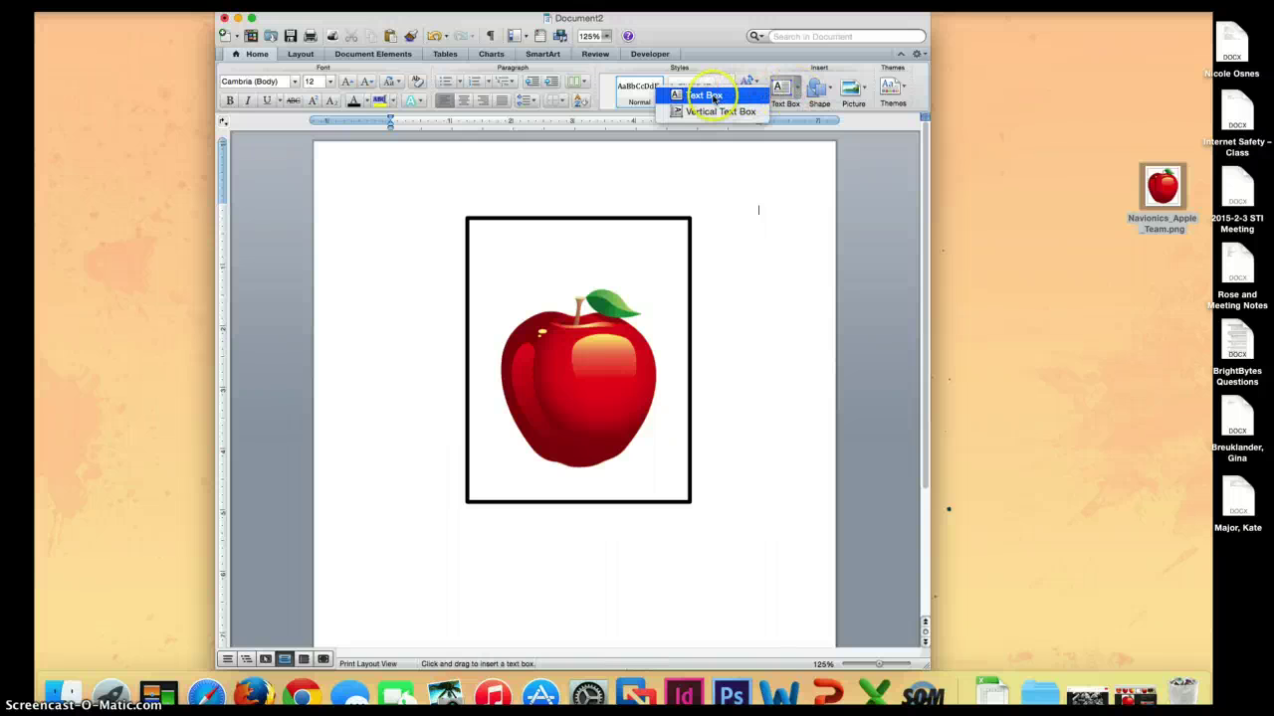
{"action": "left_click", "coordinate": [714, 99]}
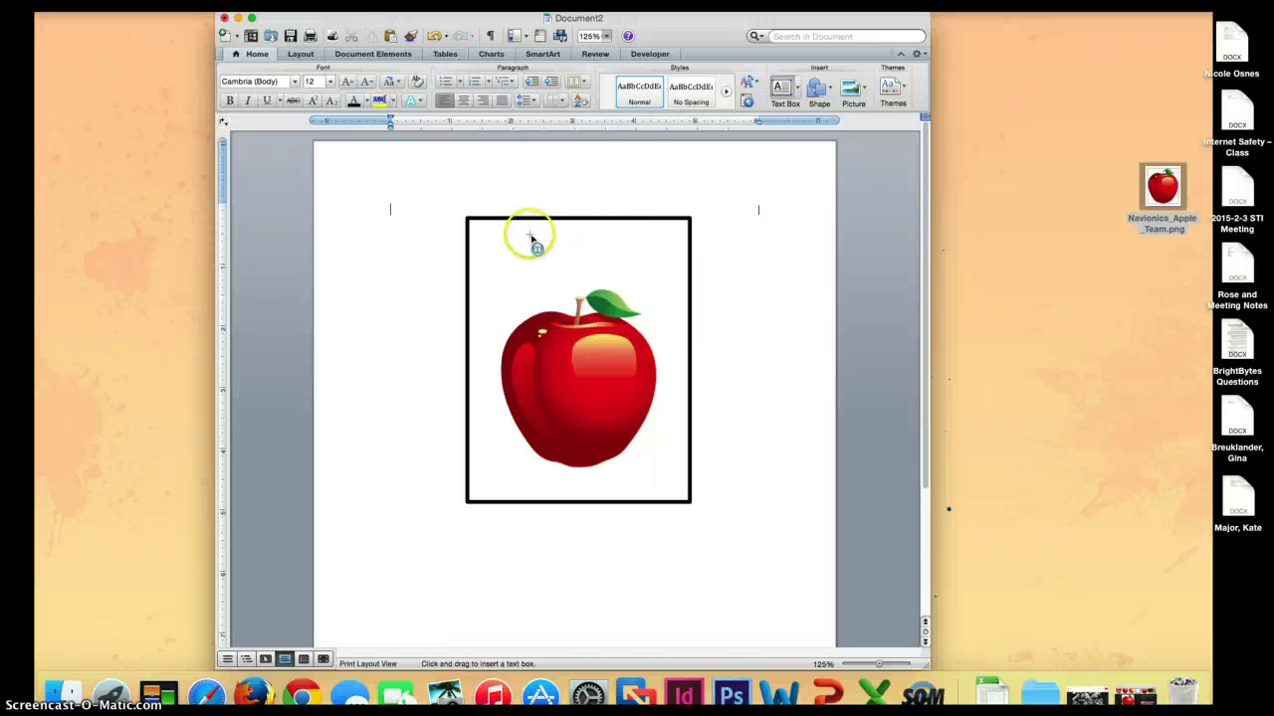
{"action": "left_click_drag", "start_coordinate": [521, 226], "coordinate": [631, 276]}
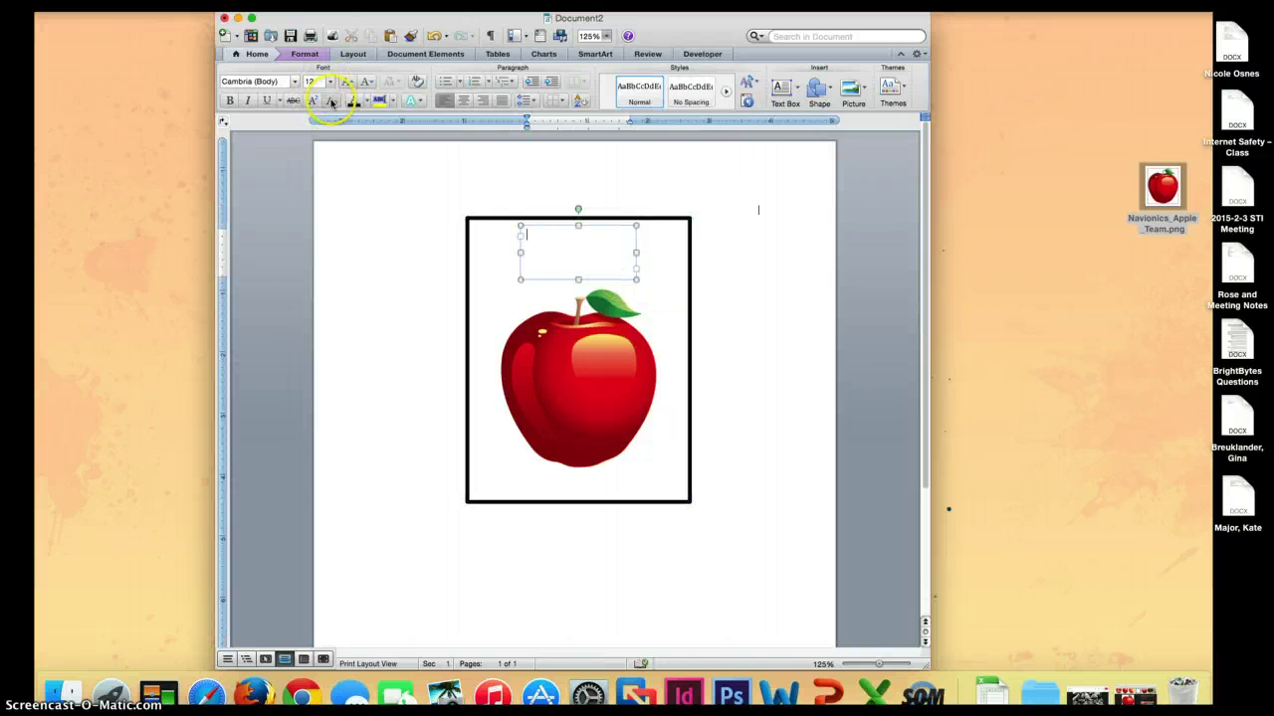
{"action": "type", "text": "Aa"}
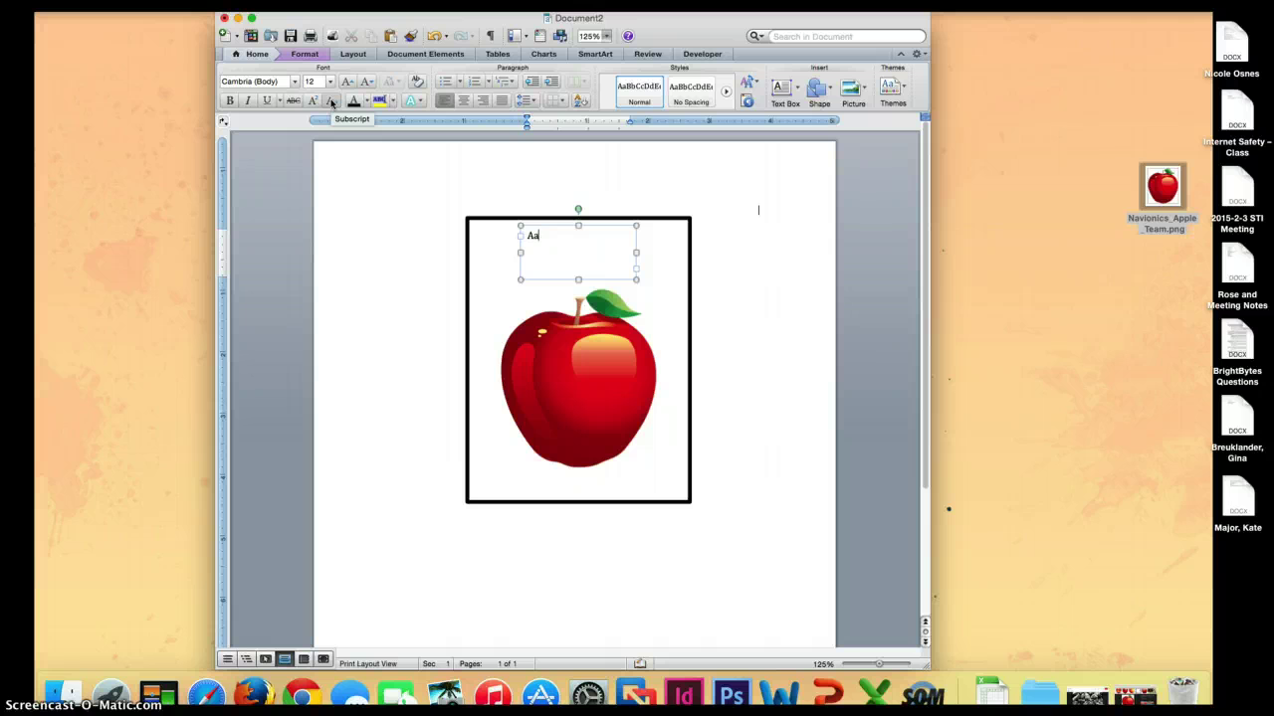
{"action": "left_click", "coordinate": [538, 237]}
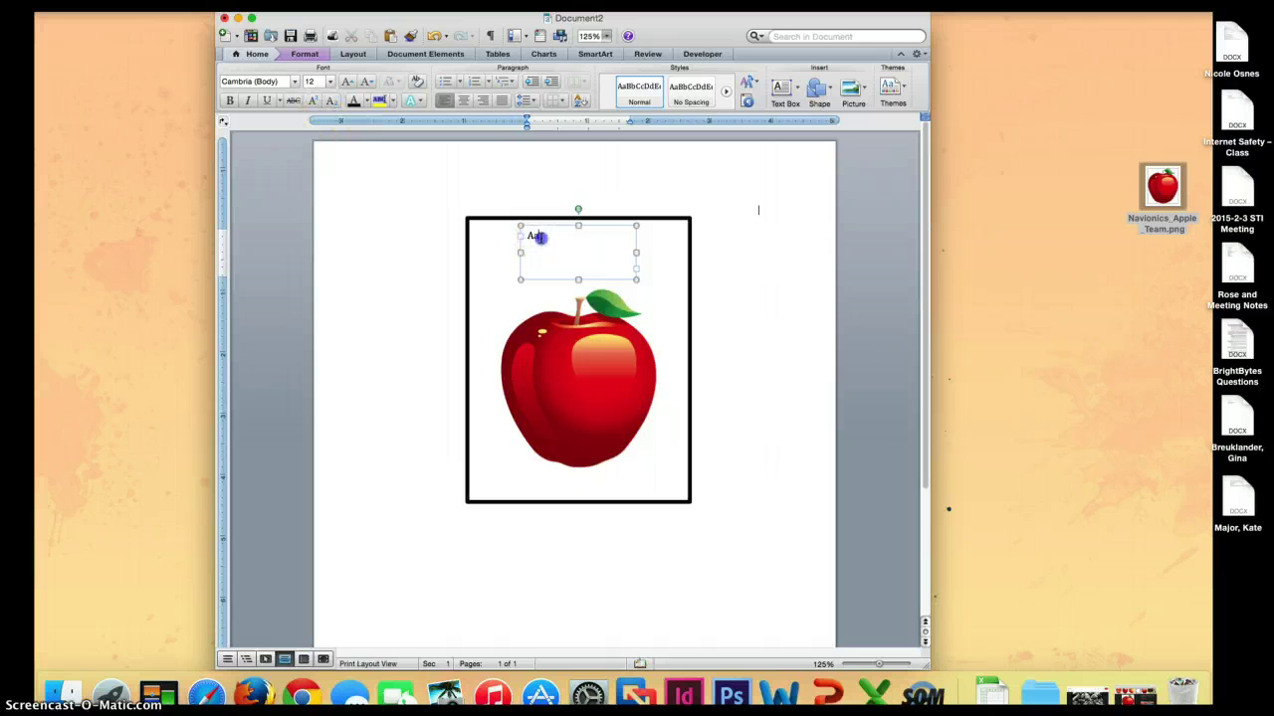
{"action": "left_click_drag", "start_coordinate": [531, 237], "coordinate": [545, 249]}
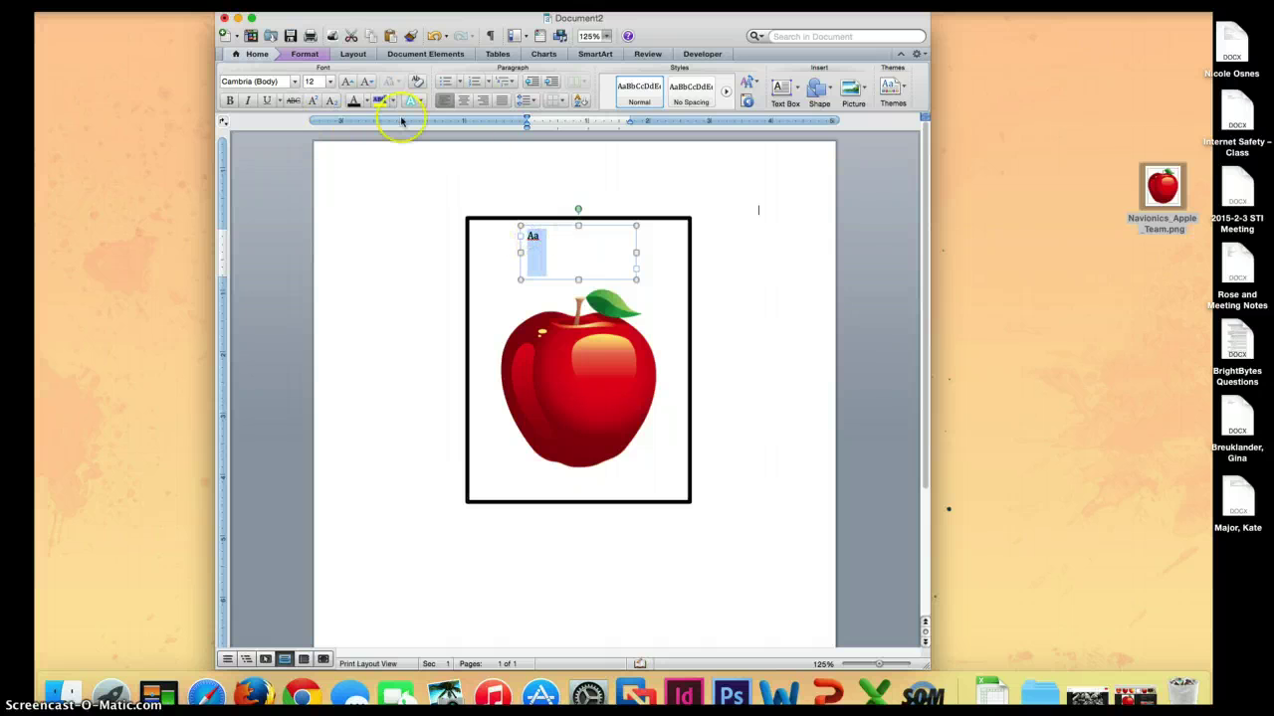
Set the 'Aa' text to 36 pt.
{"action": "left_click", "coordinate": [331, 82]}
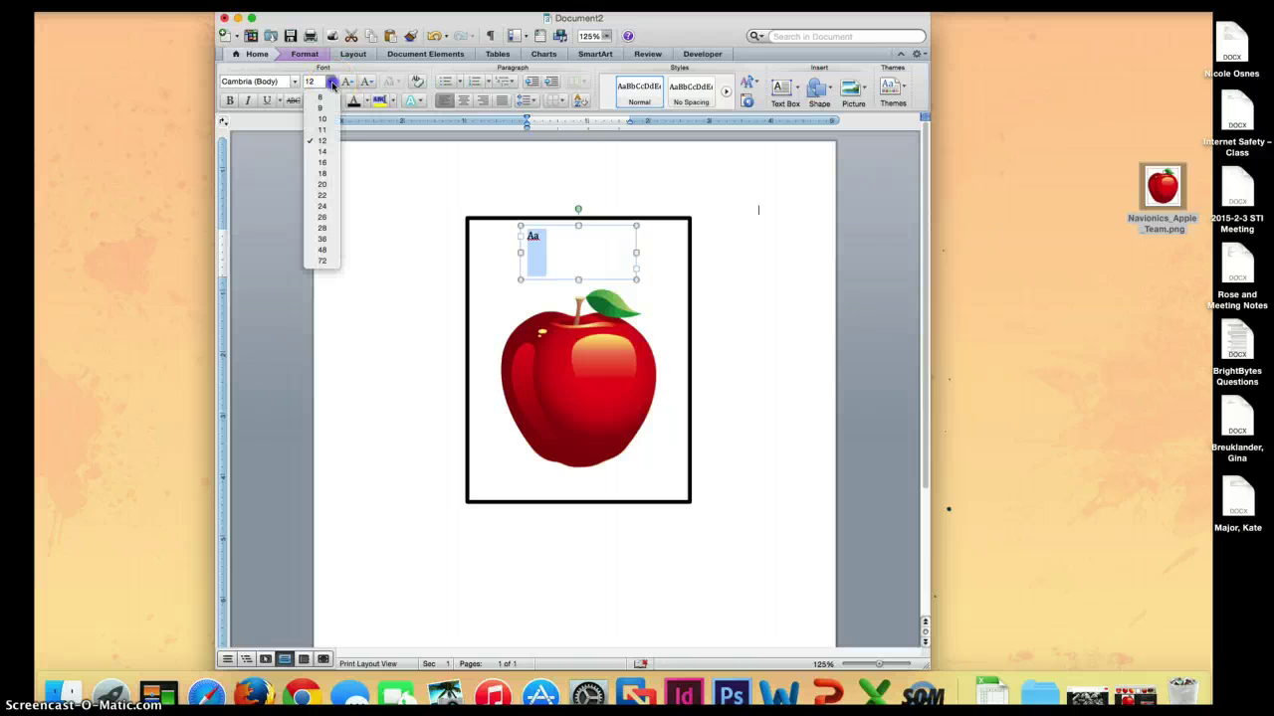
{"action": "left_click", "coordinate": [322, 208]}
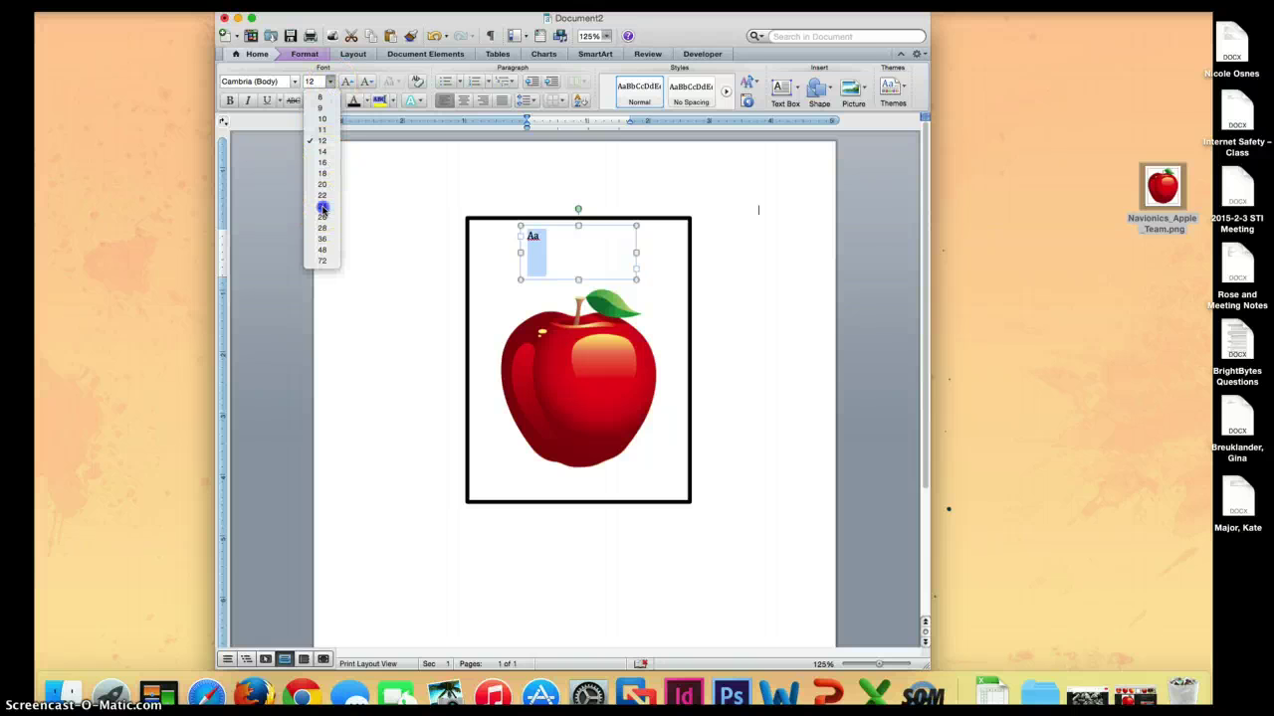
{"action": "left_click", "coordinate": [329, 80]}
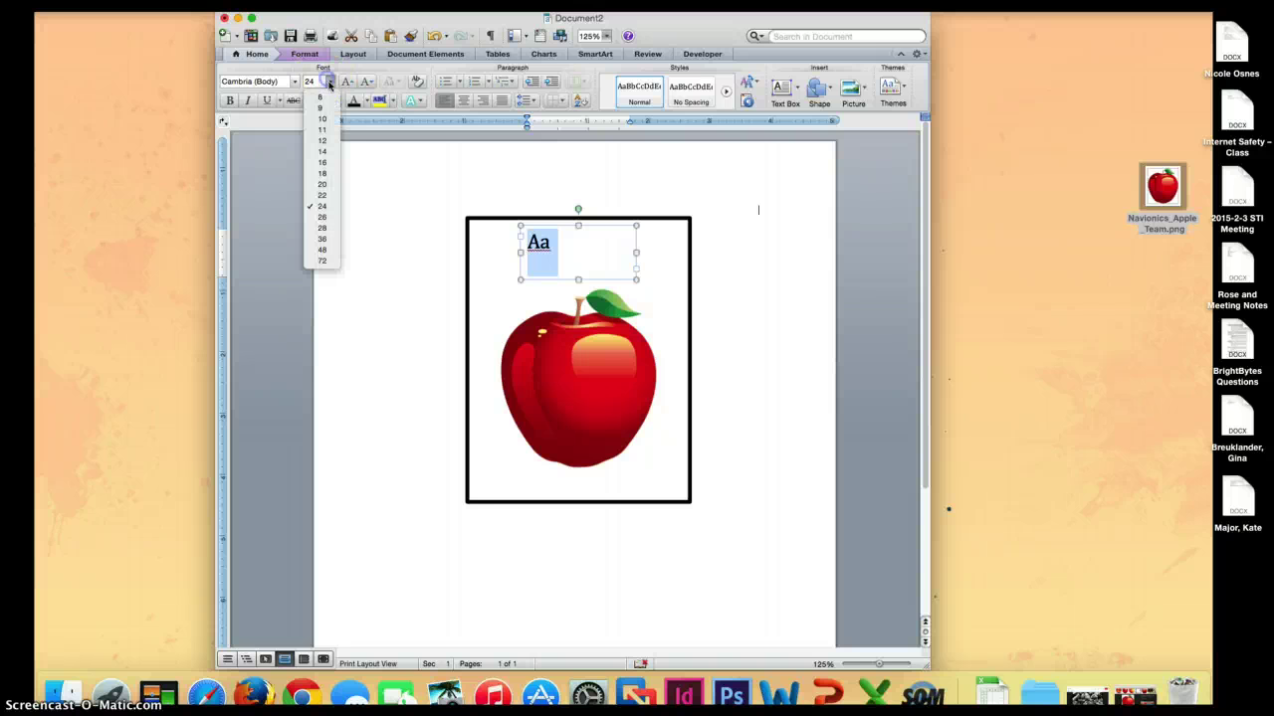
{"action": "left_click", "coordinate": [321, 238]}
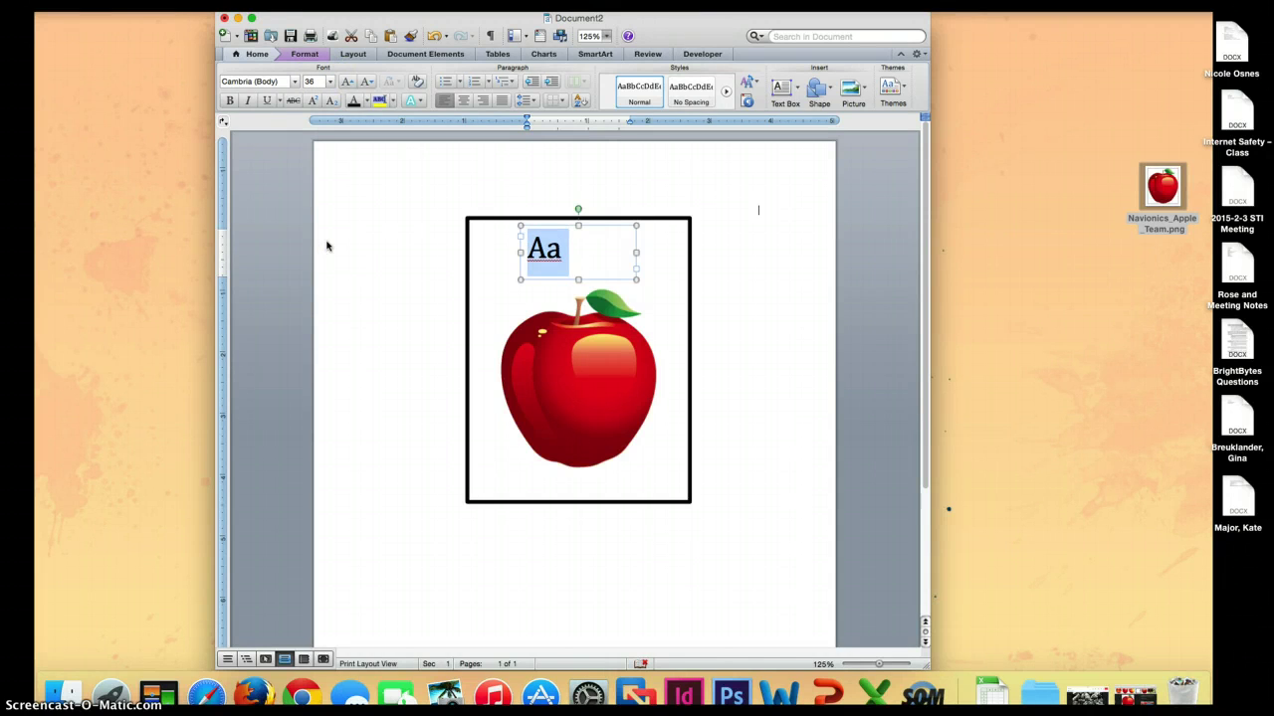
{"action": "left_click", "coordinate": [335, 241]}
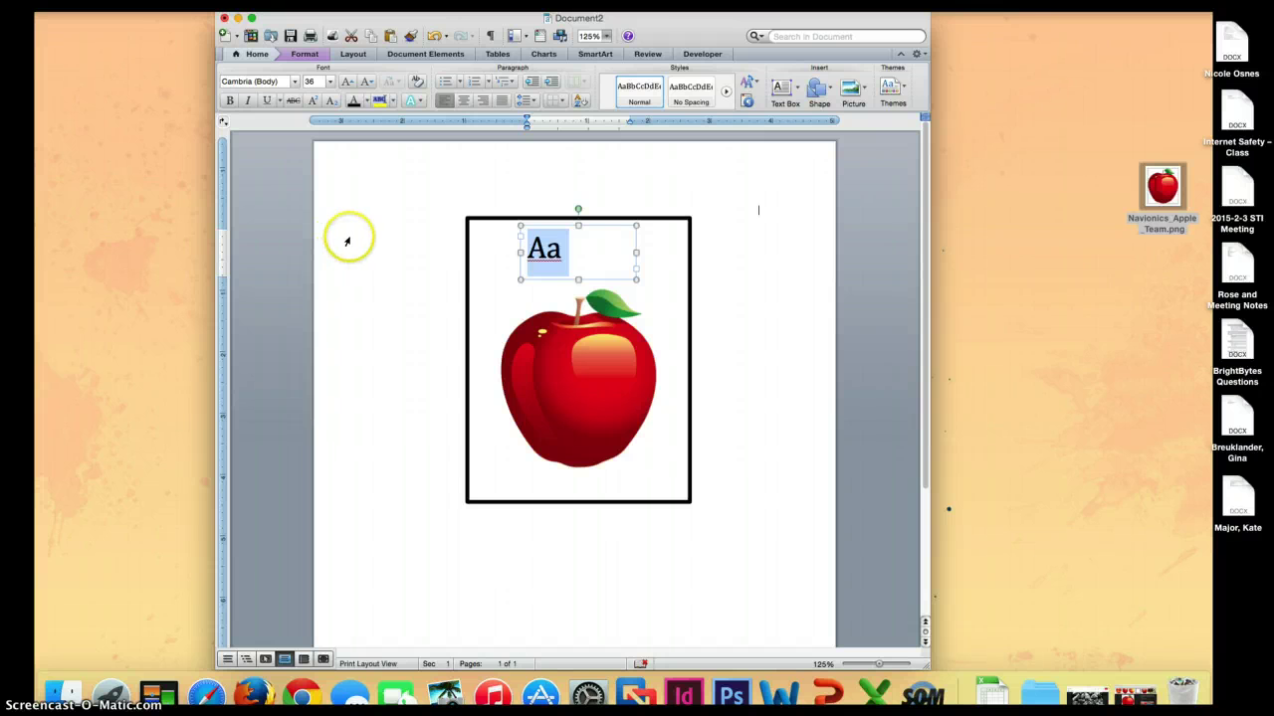
Centre-align the 'Aa' text within its box.
{"action": "left_click", "coordinate": [463, 102]}
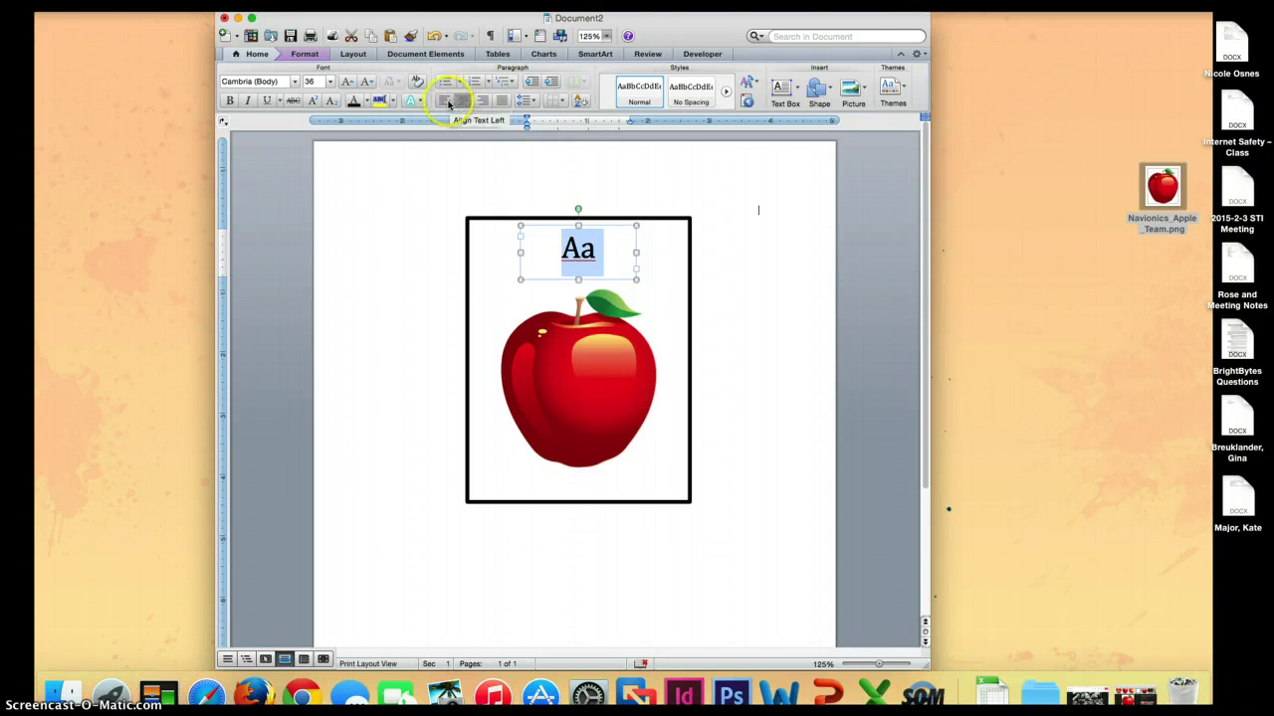
{"action": "left_click", "coordinate": [447, 103]}
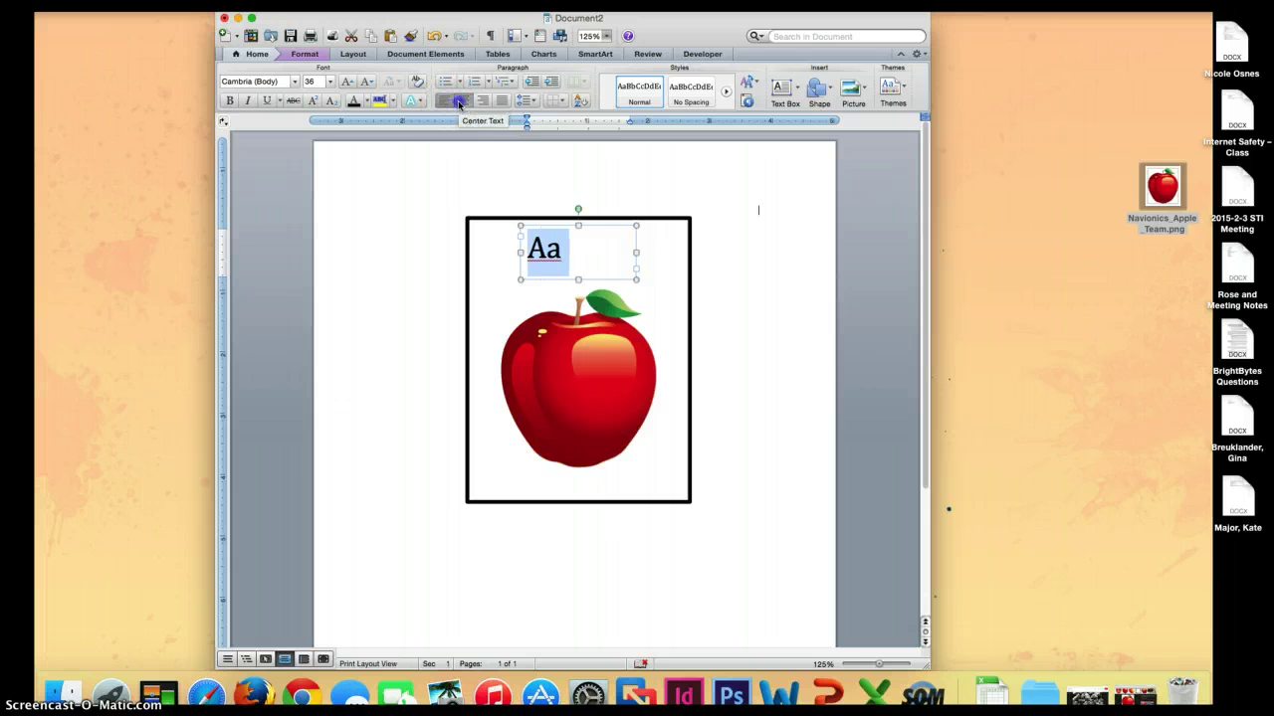
{"action": "left_click", "coordinate": [464, 105]}
{"action": "left_click", "coordinate": [483, 102]}
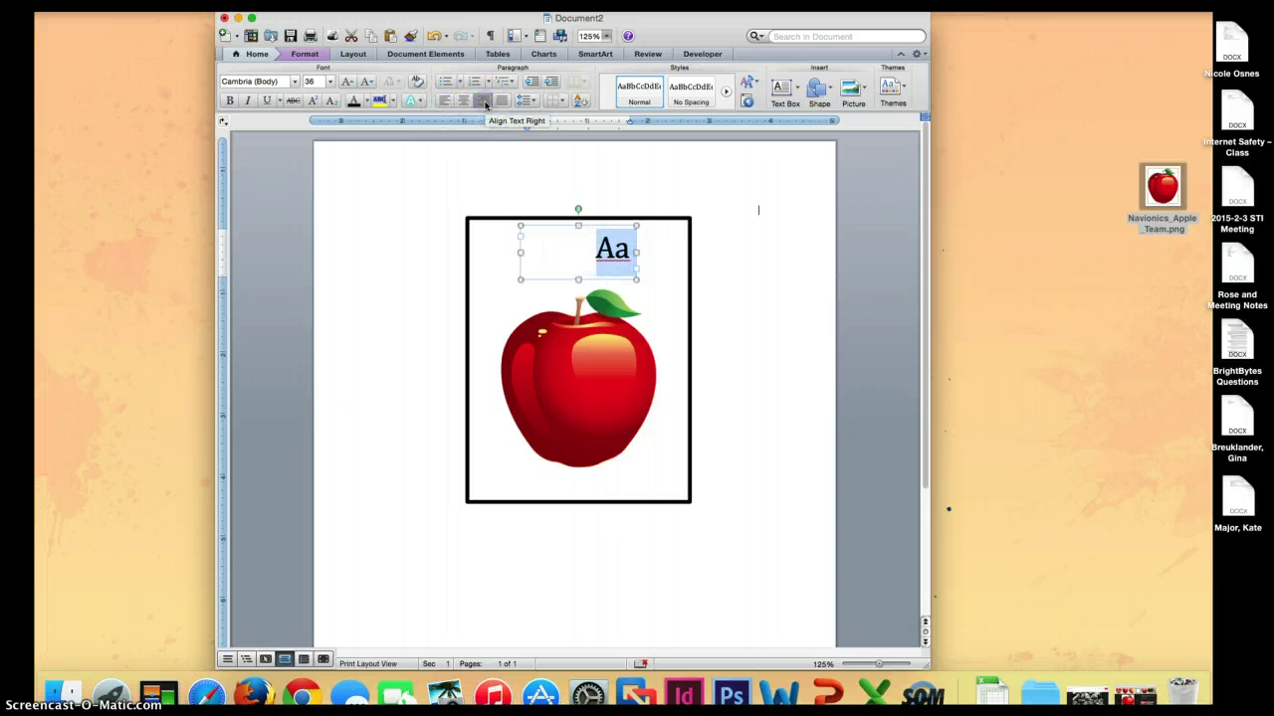
{"action": "left_click", "coordinate": [464, 101]}
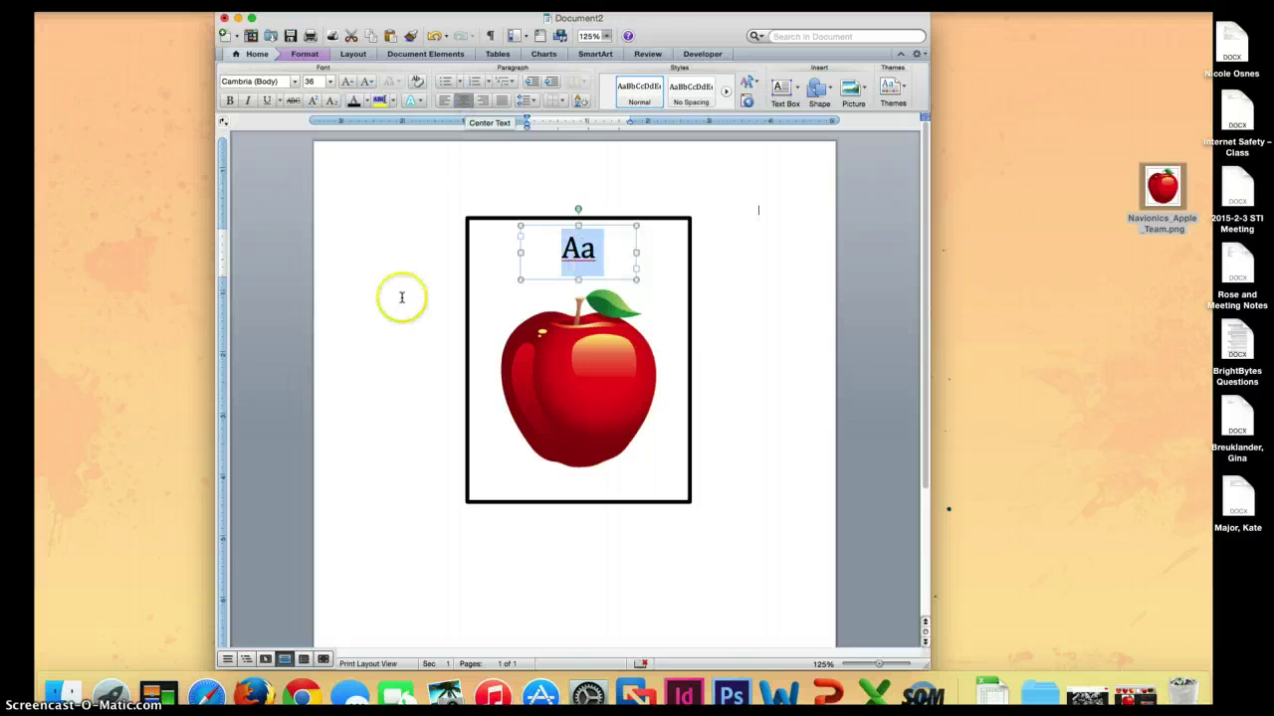
Nudge the 'Aa' text box down so it sits centred above the apple.
{"action": "left_click", "coordinate": [396, 315]}
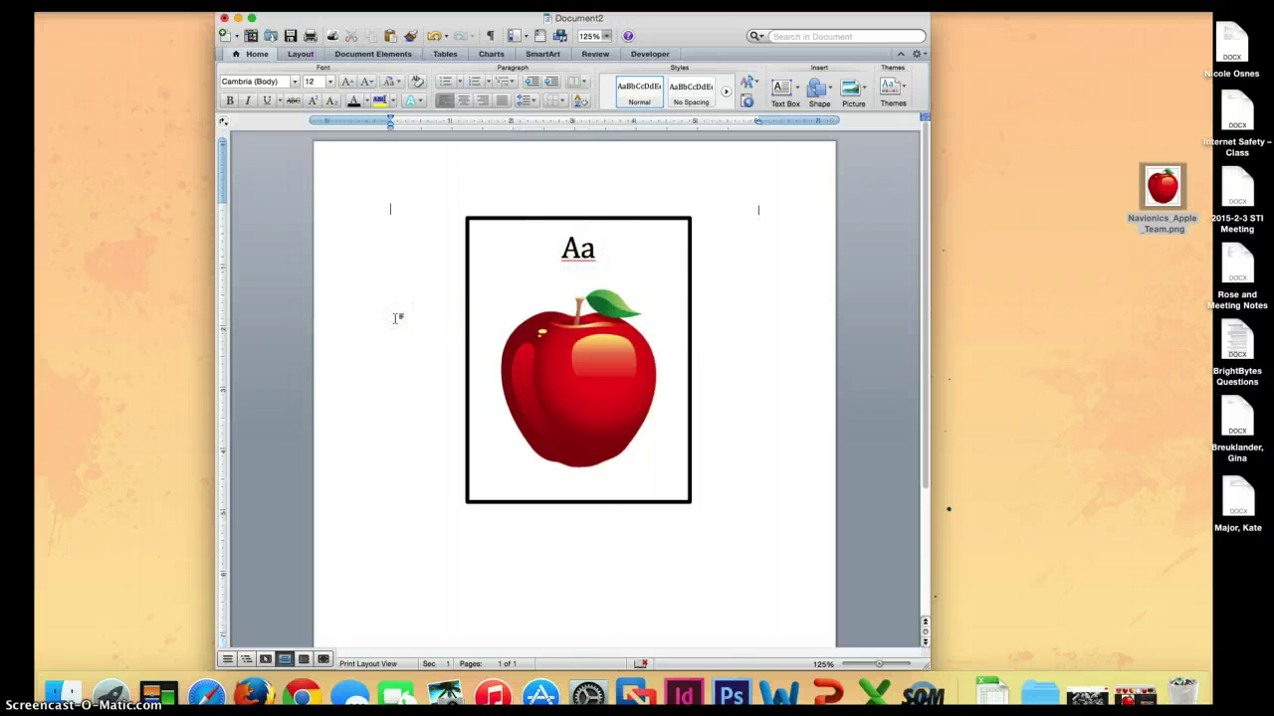
{"action": "left_click", "coordinate": [589, 255]}
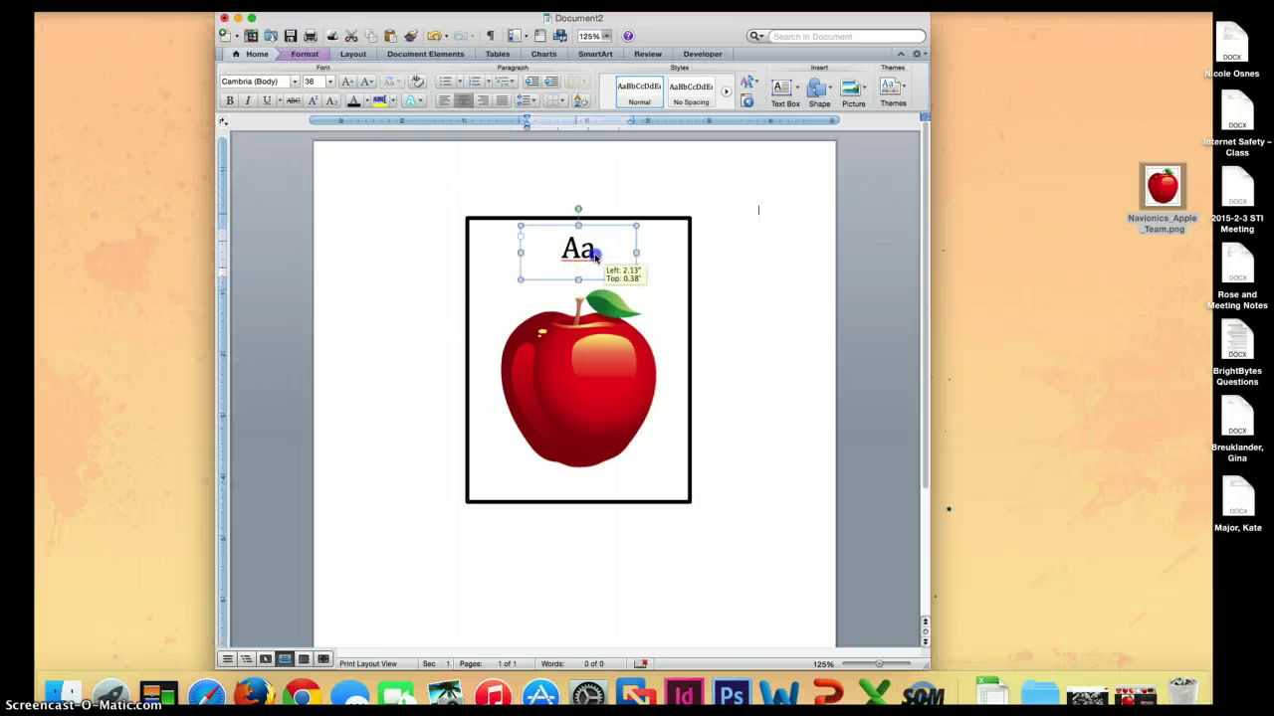
{"action": "left_click_drag", "start_coordinate": [584, 255], "coordinate": [584, 264]}
{"action": "left_click", "coordinate": [777, 286]}
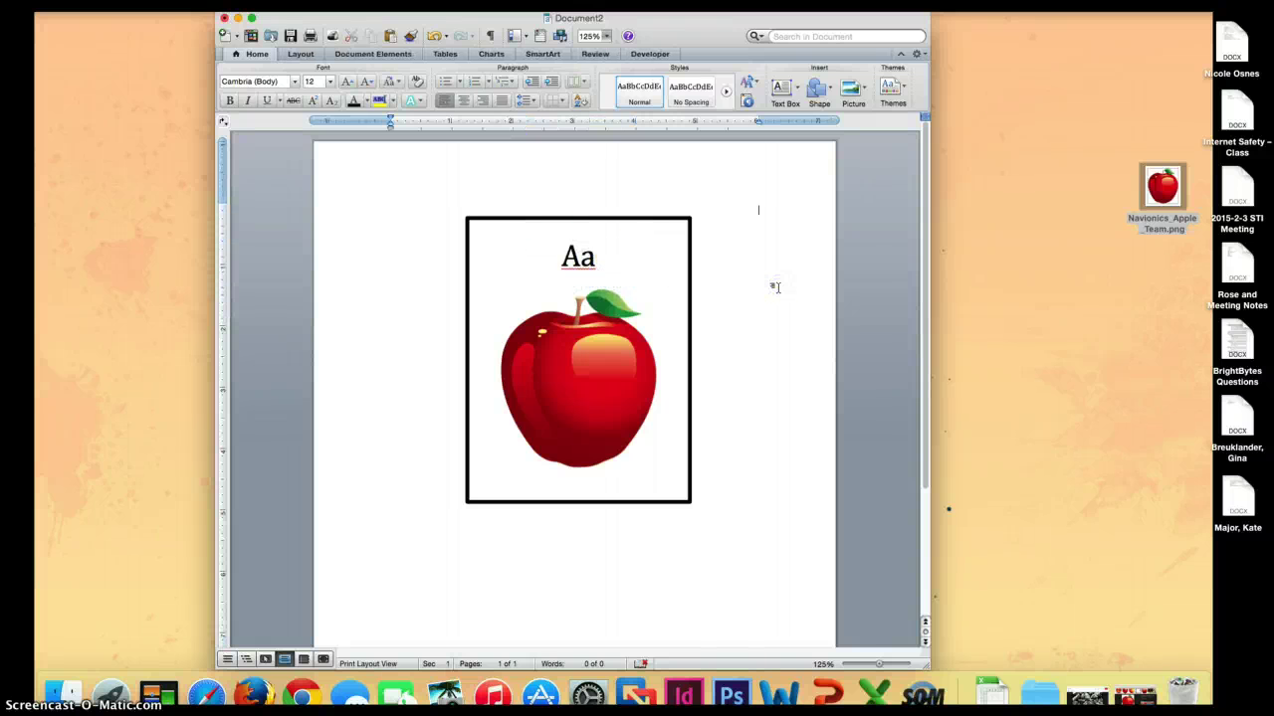